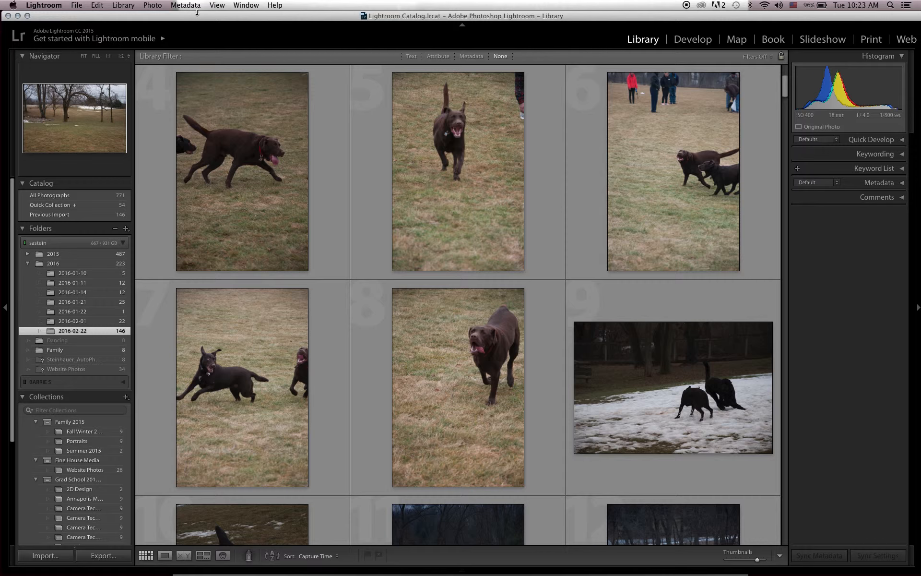
scroll(378, 237, "up", 3)
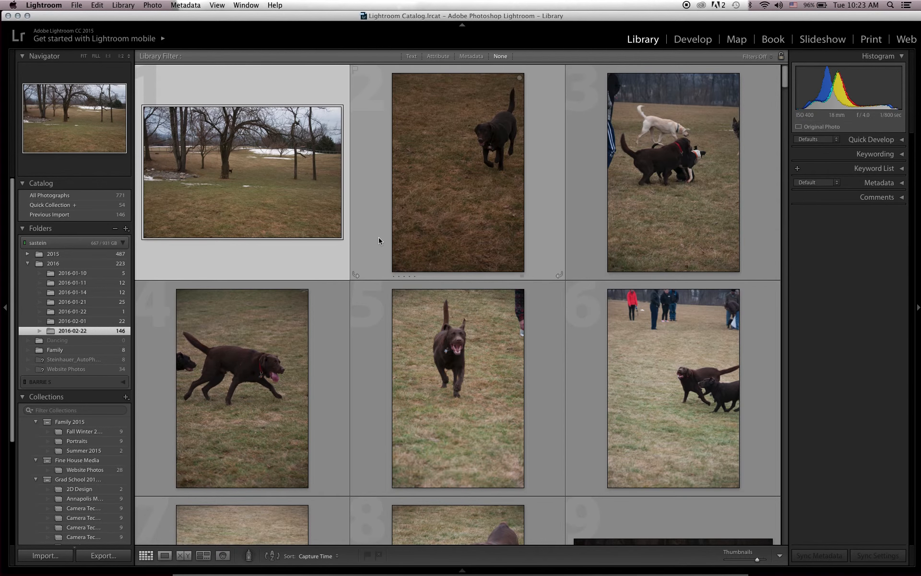
scroll(378, 237, "down", 8)
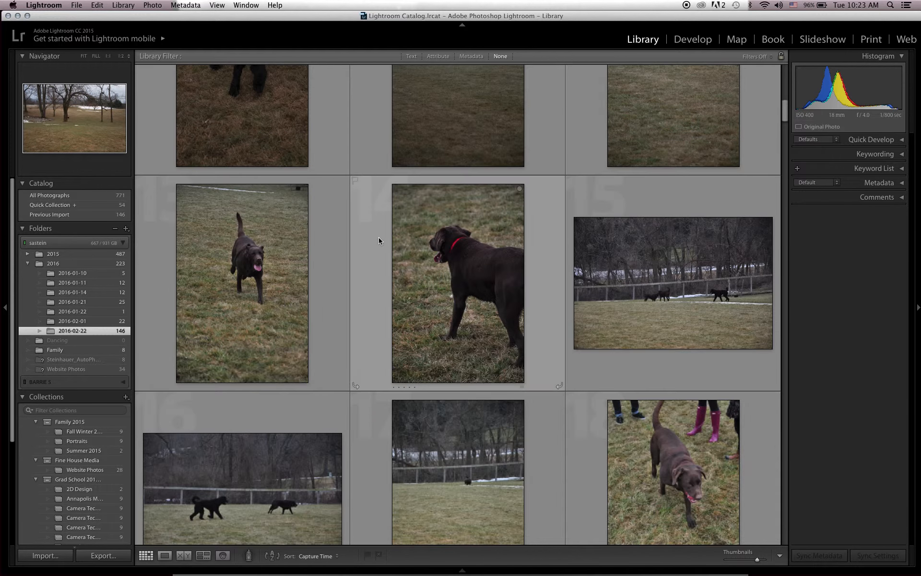
scroll(379, 237, "up", 8)
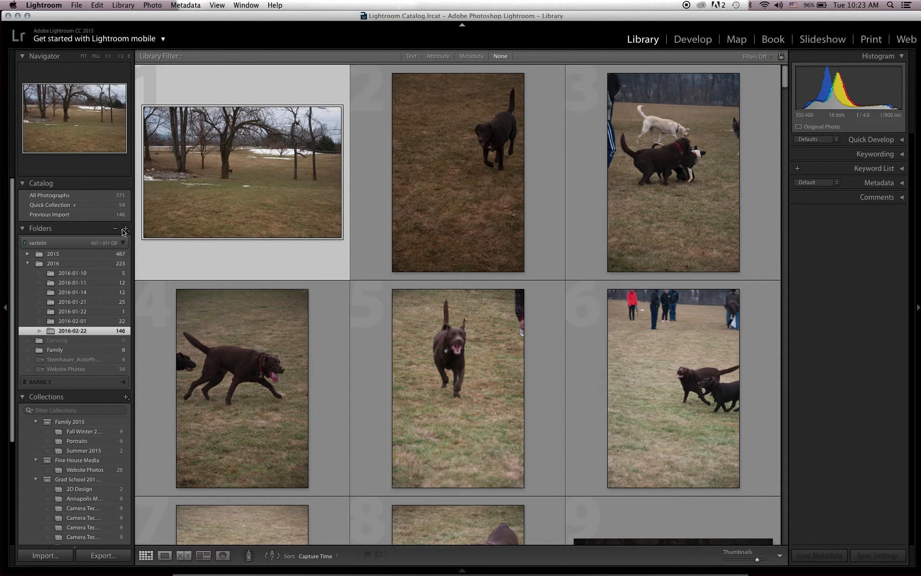
- Start a photo import and choose the Users folder on the hard drive as the source
left_click(62, 556)
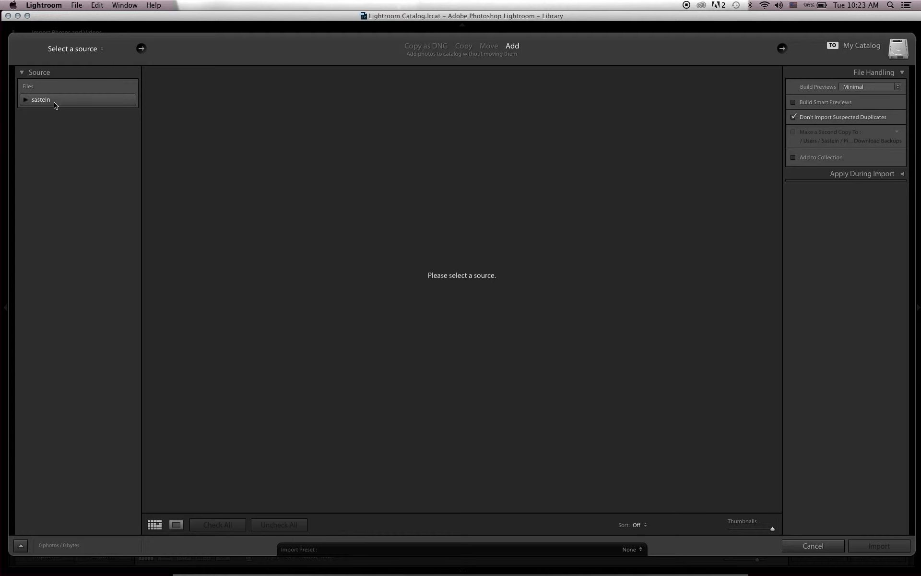
left_click(21, 74)
left_click(21, 74)
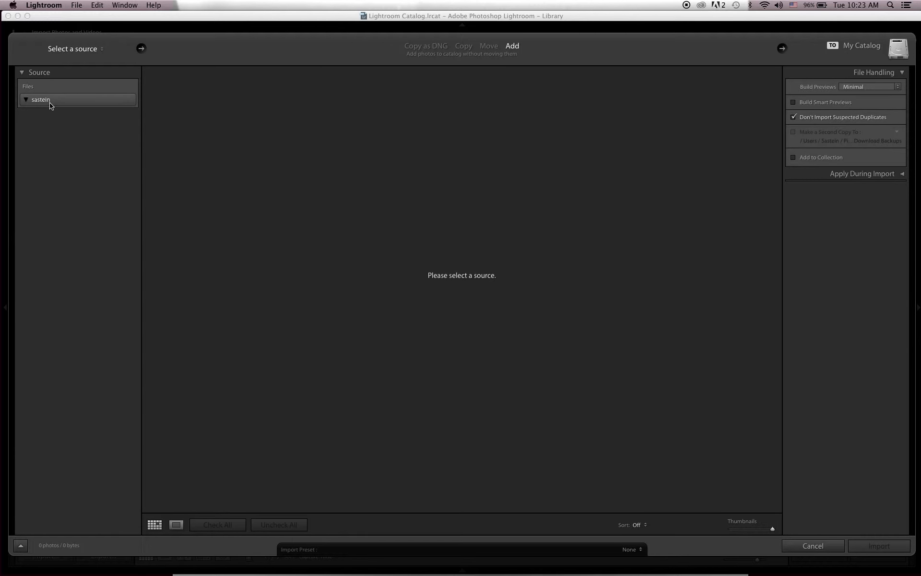
left_click(50, 101)
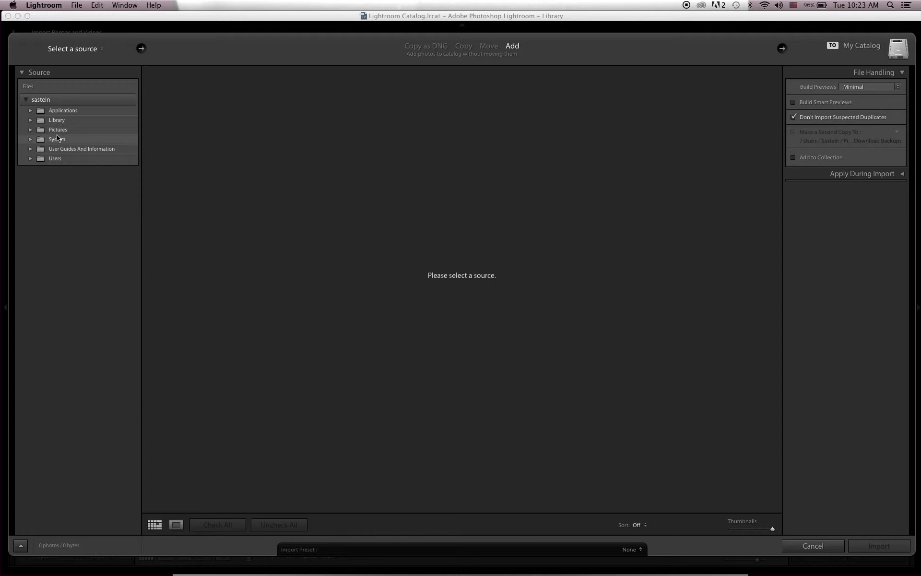
left_click(51, 159)
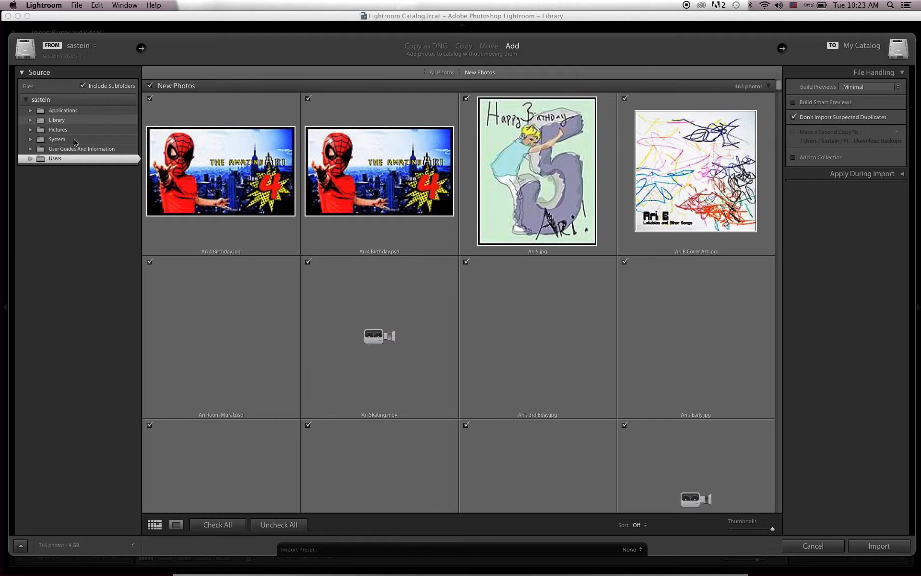
- Set Desktop > Professional > Steel High > Lesson Materials as the import source and uncheck all of its files
left_click(81, 45)
left_click(70, 81)
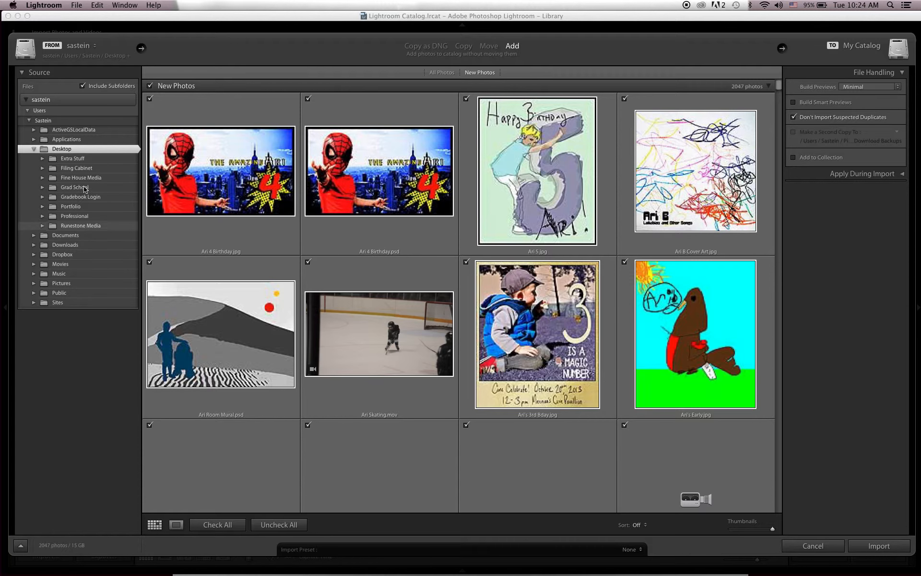
left_click(81, 216)
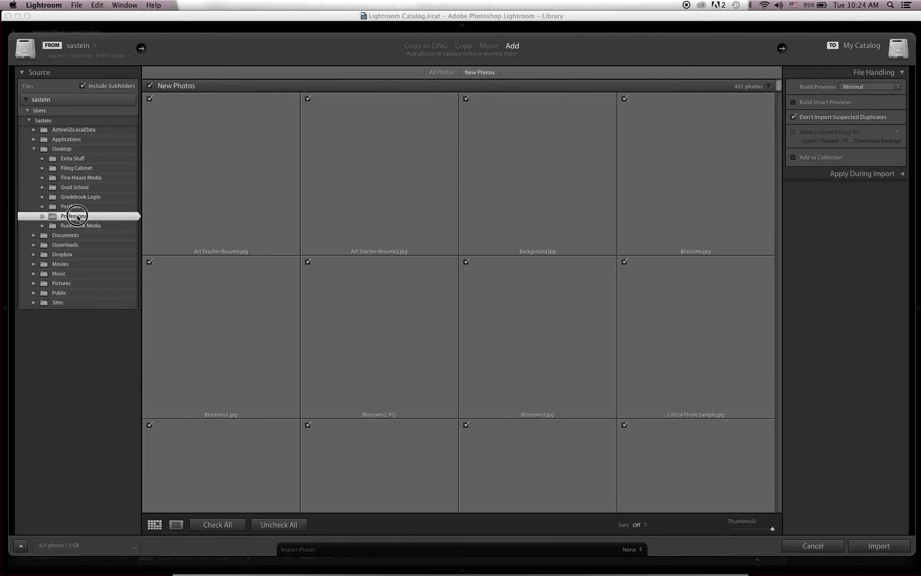
double_click(77, 217)
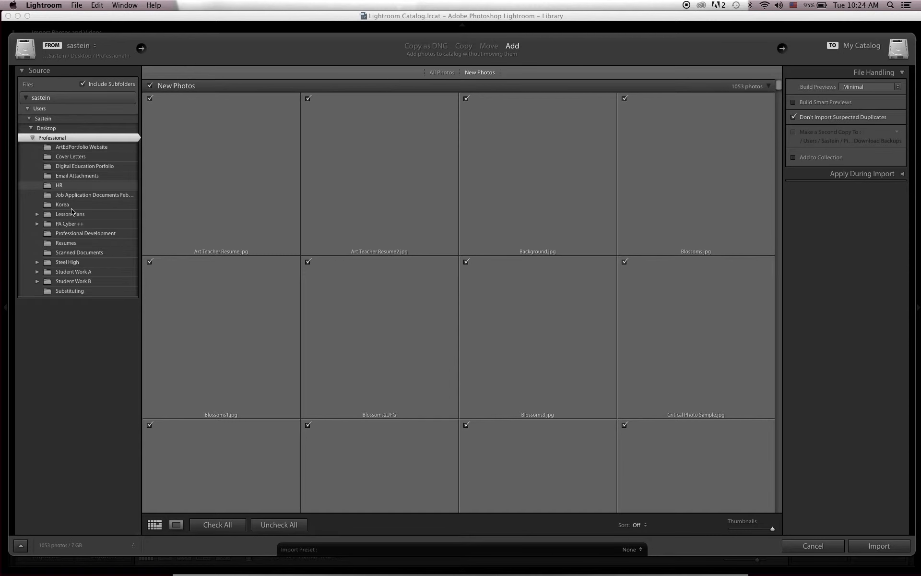
left_click(37, 264)
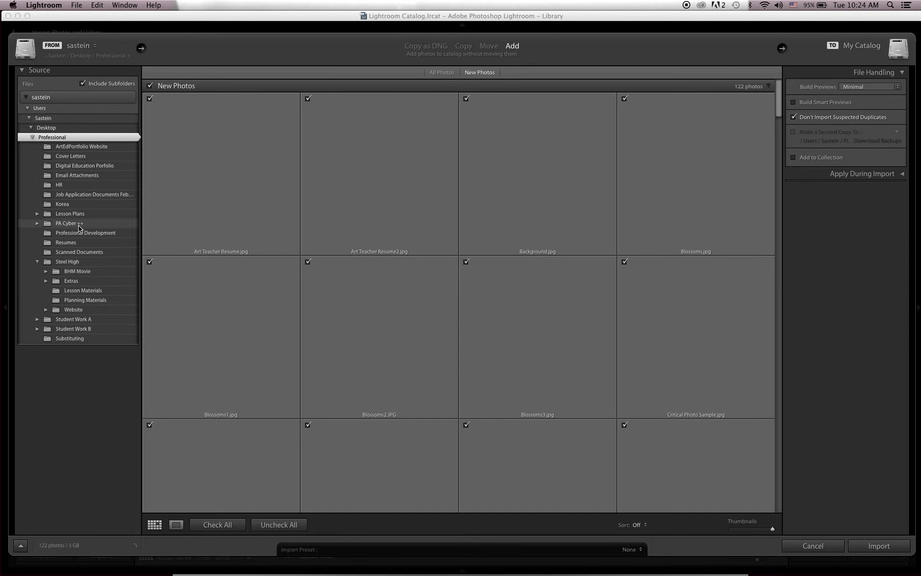
left_click(77, 292)
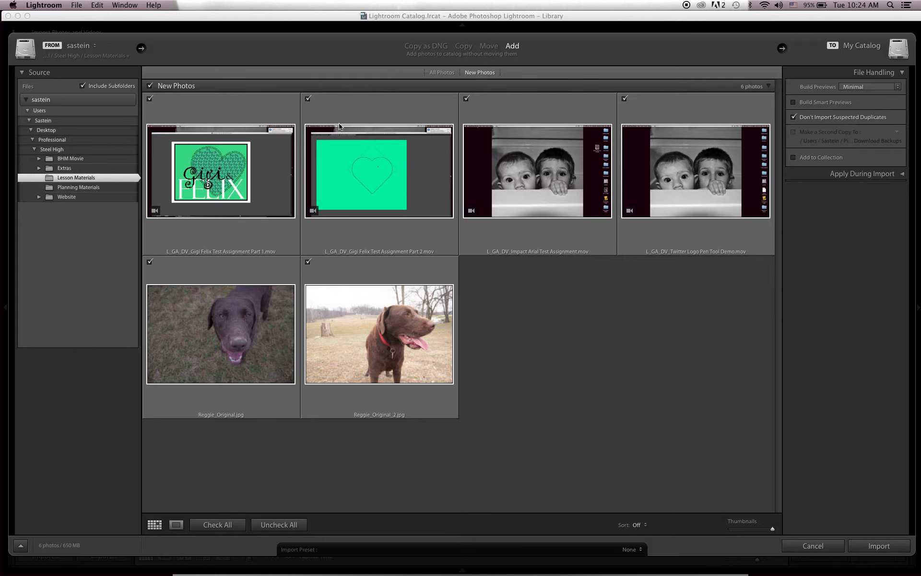
left_click(296, 526)
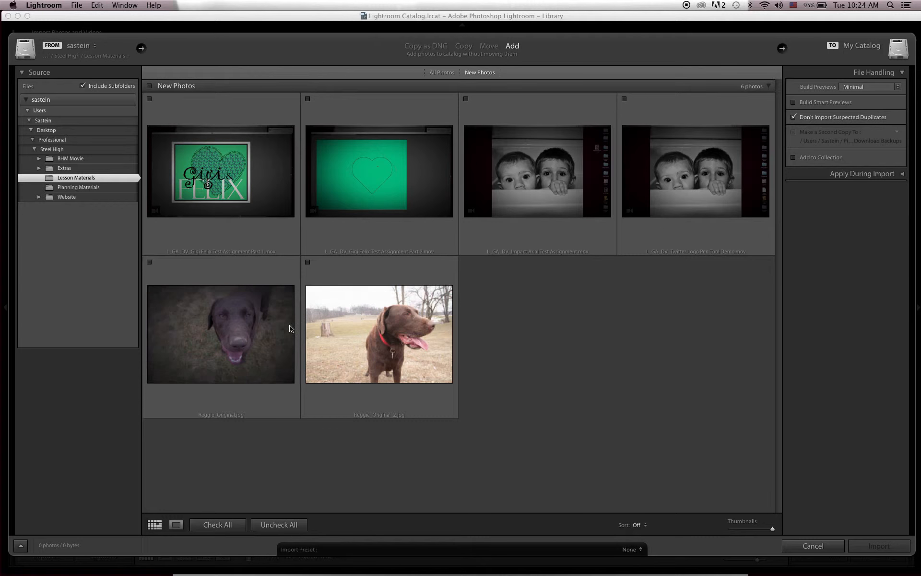
left_click(277, 322)
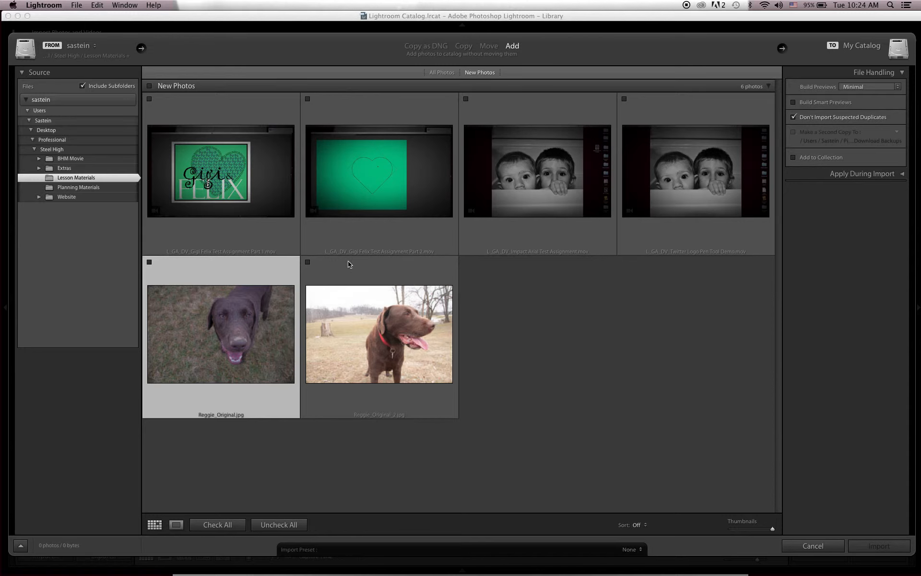
left_click(351, 316, "super")
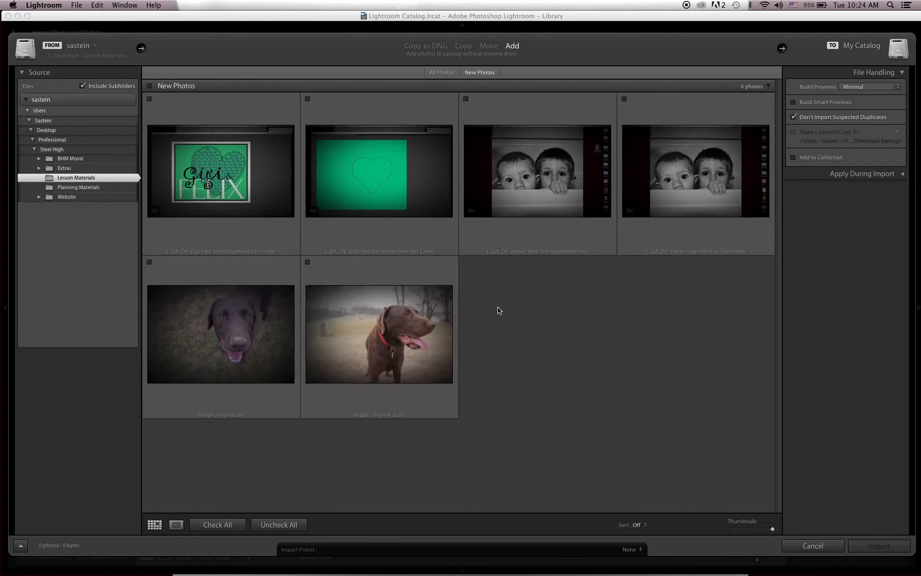
left_click(292, 195)
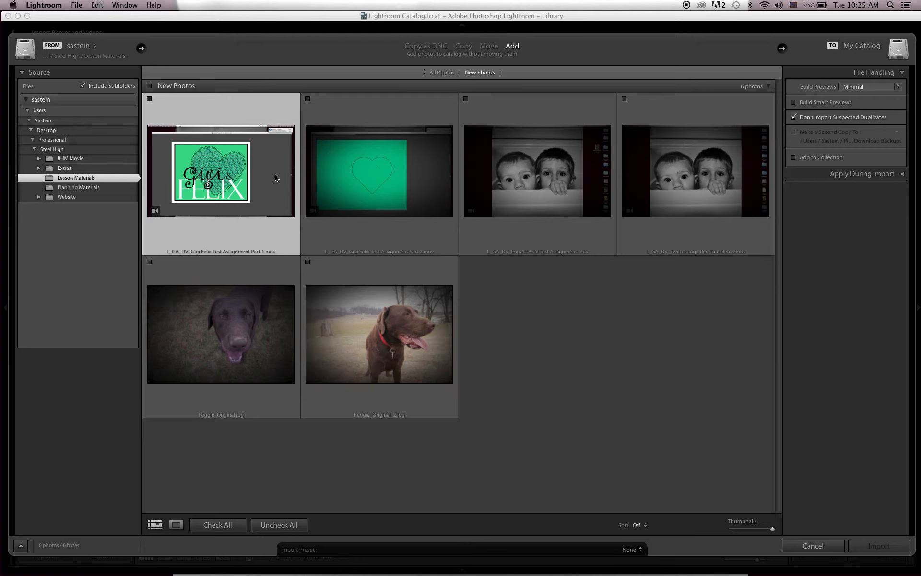
left_click(349, 331)
left_click(485, 289)
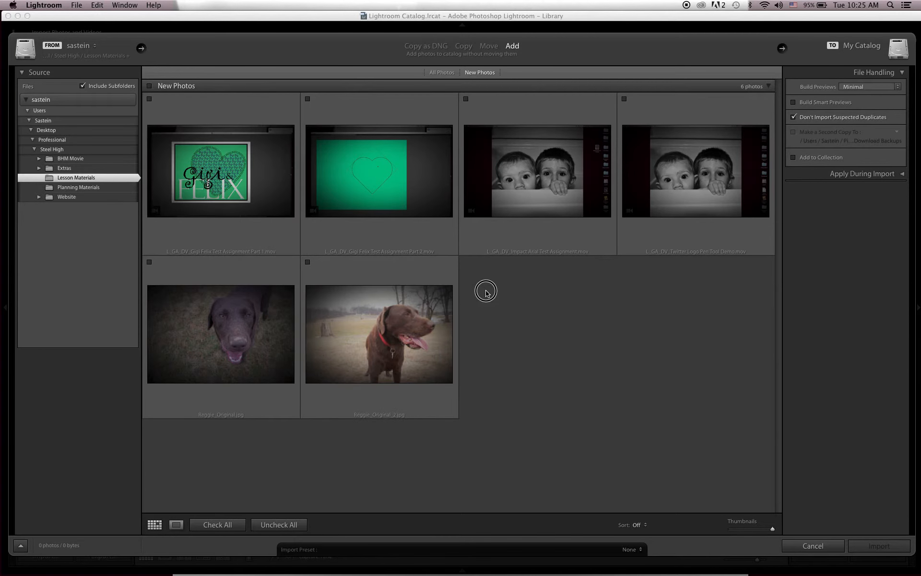
- Check only Reggie_Original.jpg and Reggie_Original_2.jpg and import them into the catalog
left_click(273, 346)
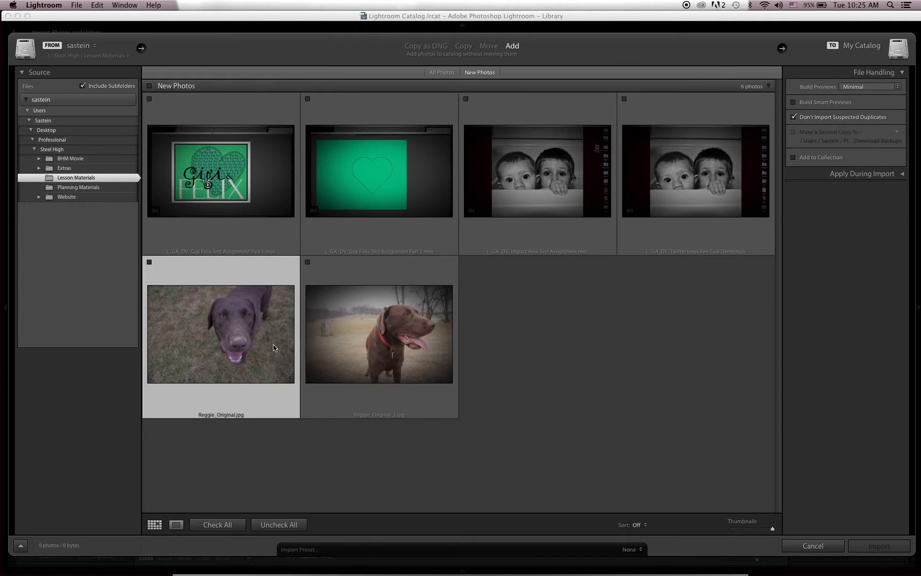
left_click(356, 321, "shift")
left_click(308, 262)
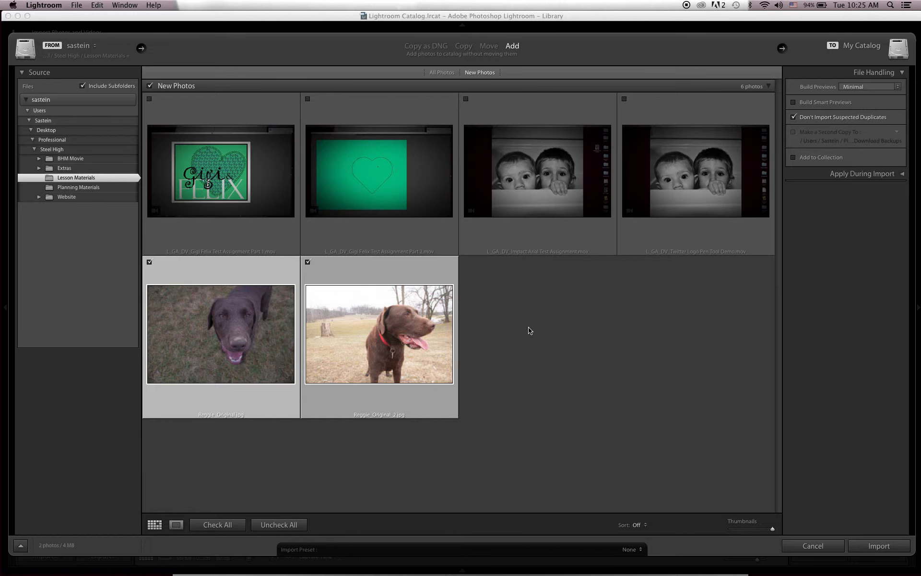
left_click(887, 553)
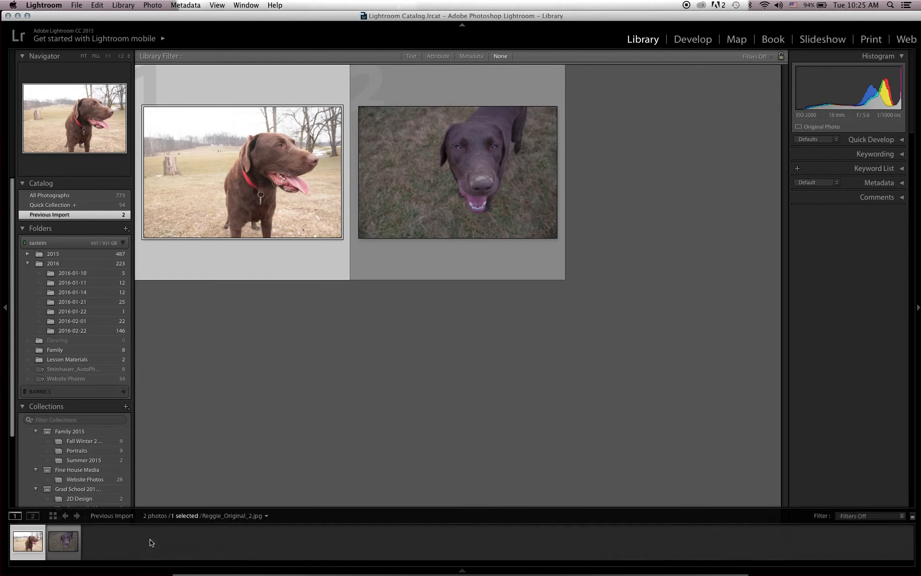
- View the two imported photos in Loupe view and side by side in Compare view, and return to the grid
left_click(165, 556)
key("Right")
key("Left")
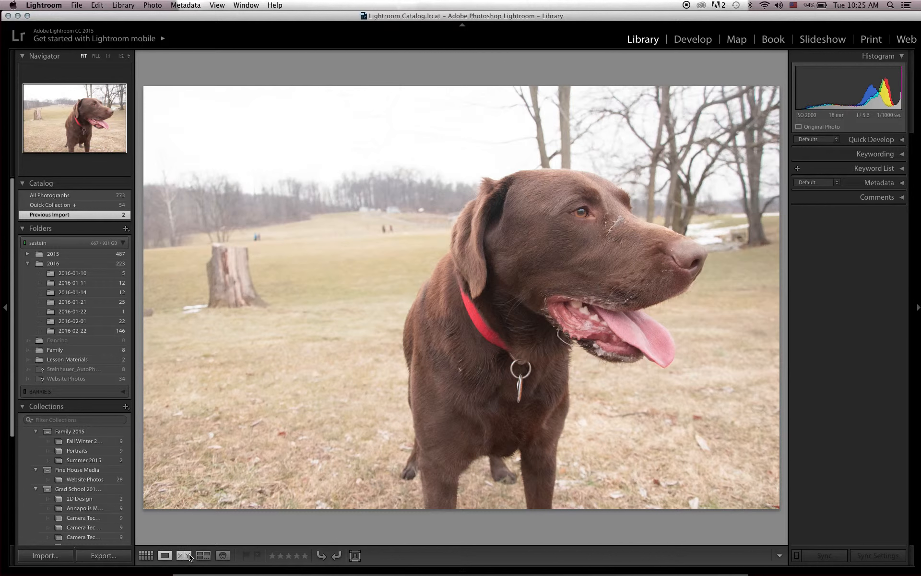
left_click(185, 556)
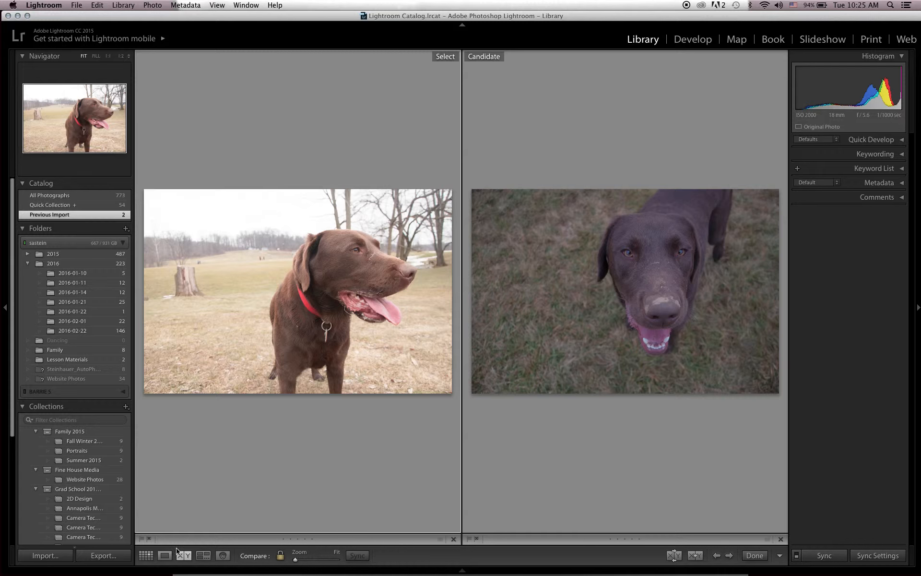
left_click(146, 555)
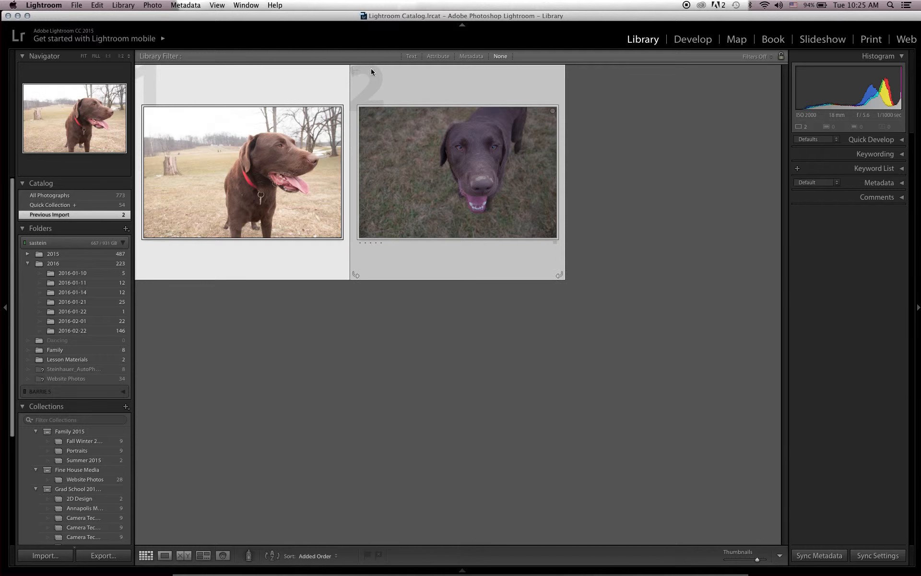
- Flag the first imported photo, the dog in profile with the red collar, as a pick
left_click(355, 70)
left_click(140, 72)
left_click(588, 274)
left_click(251, 185)
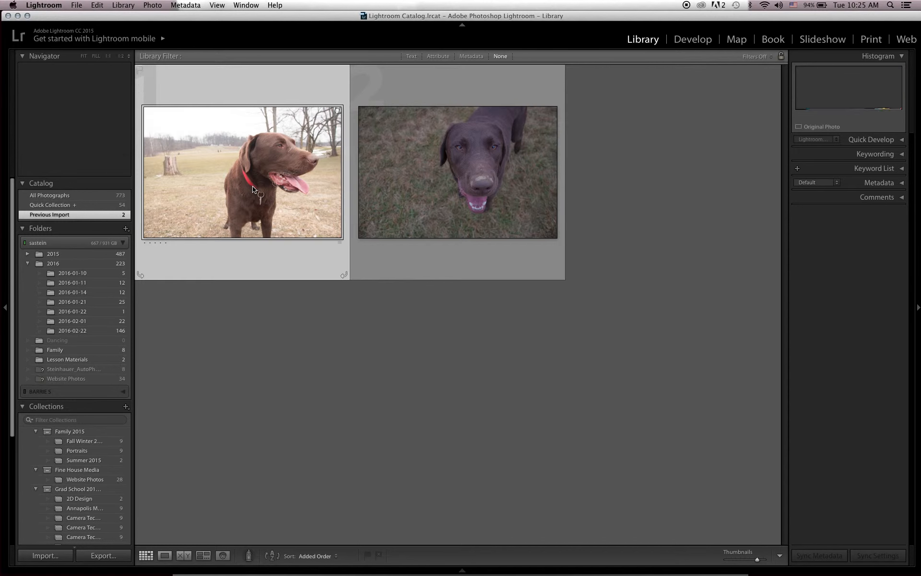
left_click(141, 70)
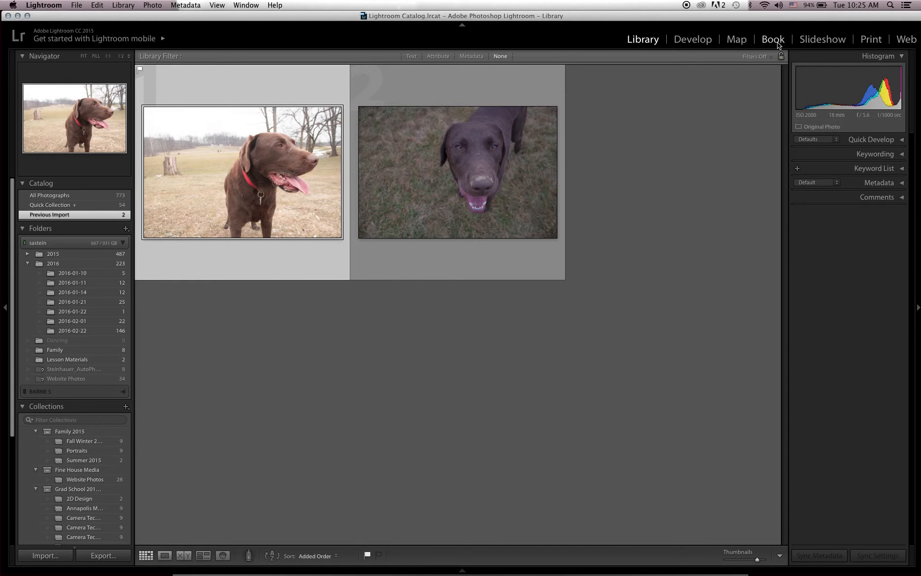
- Filter the previous import to show only flagged photos, and turn the filter off again
left_click(759, 56)
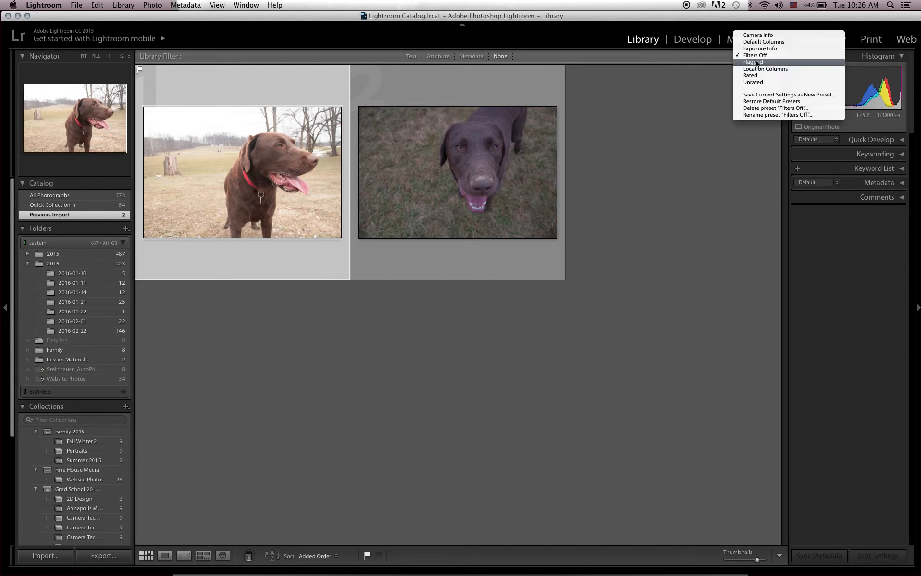
left_click(756, 62)
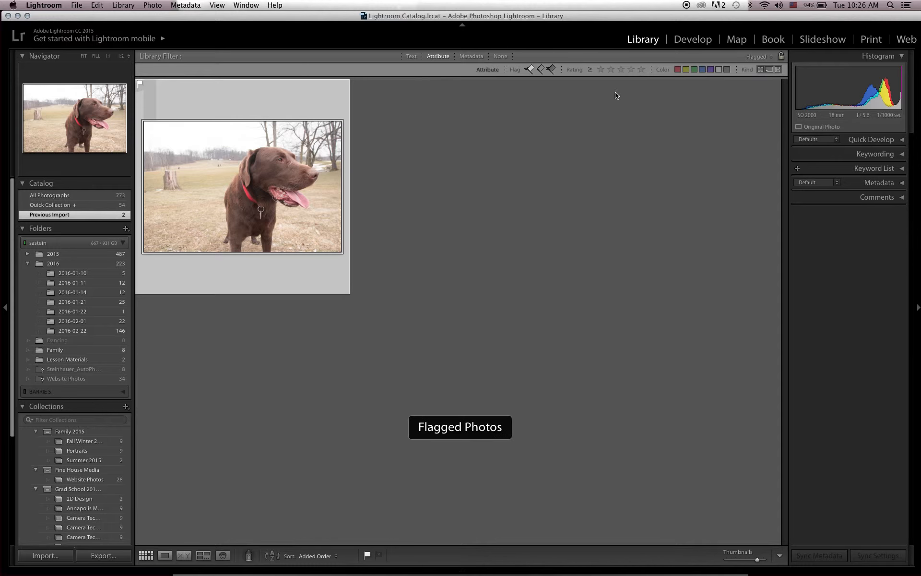
left_click(758, 56)
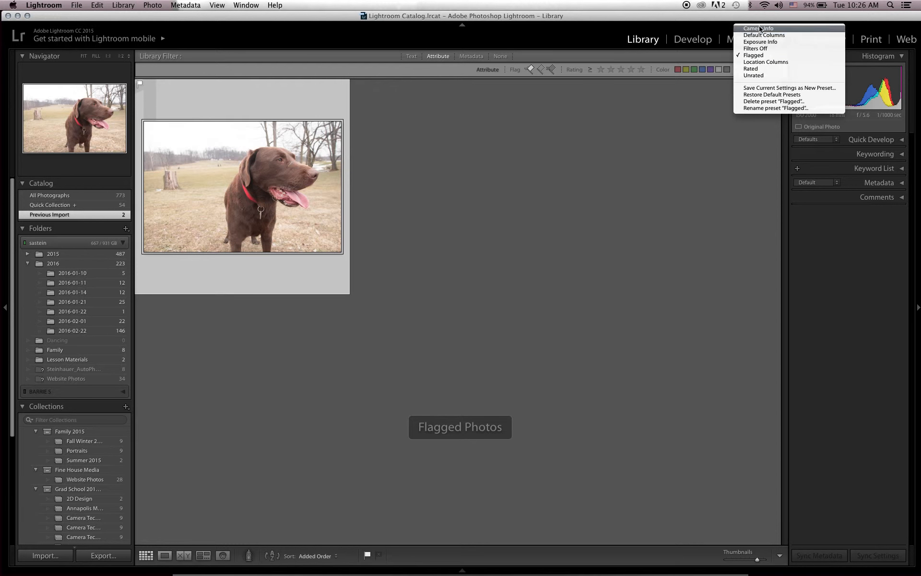
left_click(764, 48)
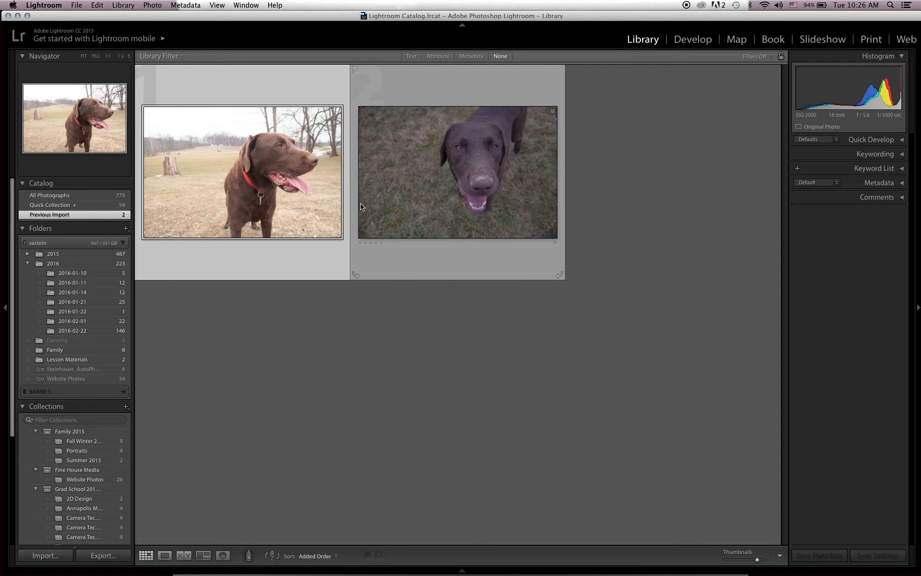
left_click(454, 185, "shift")
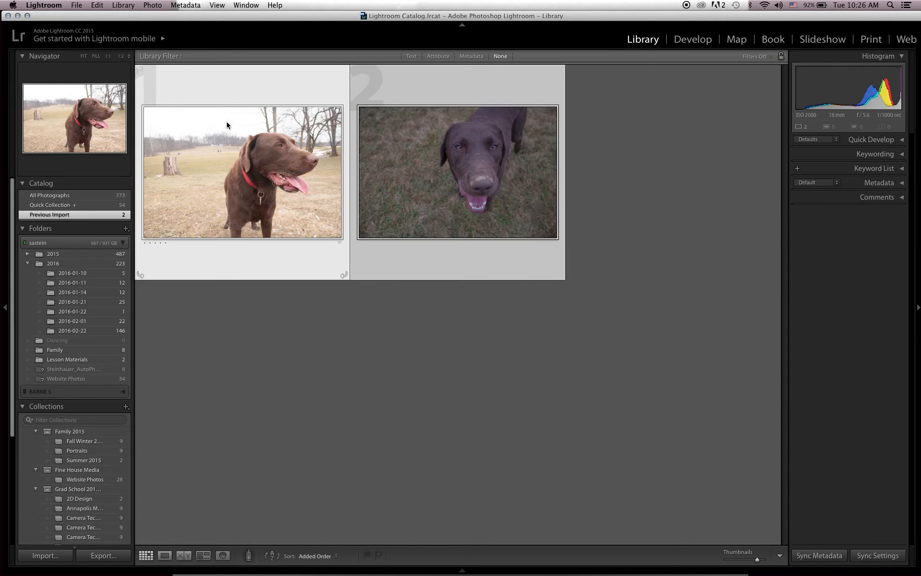
left_click(474, 160)
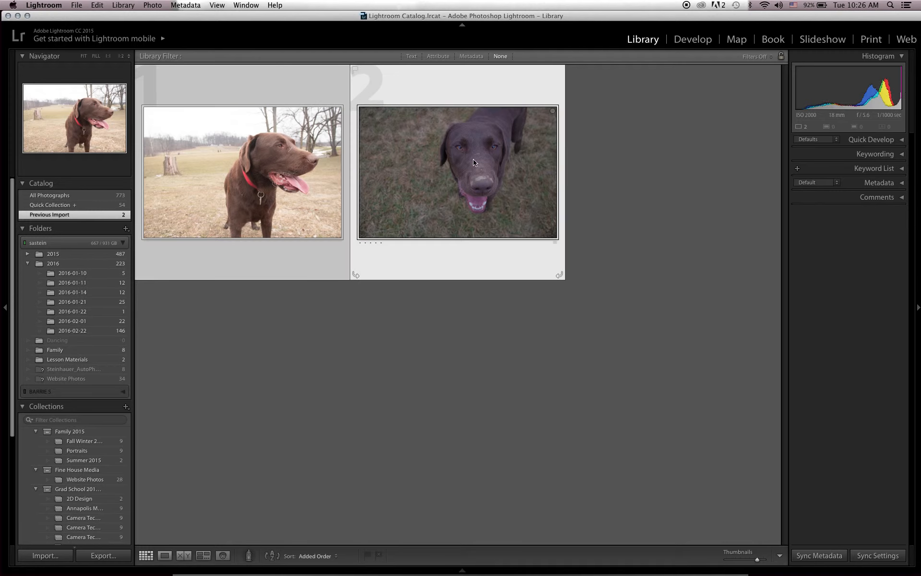
left_click(649, 135)
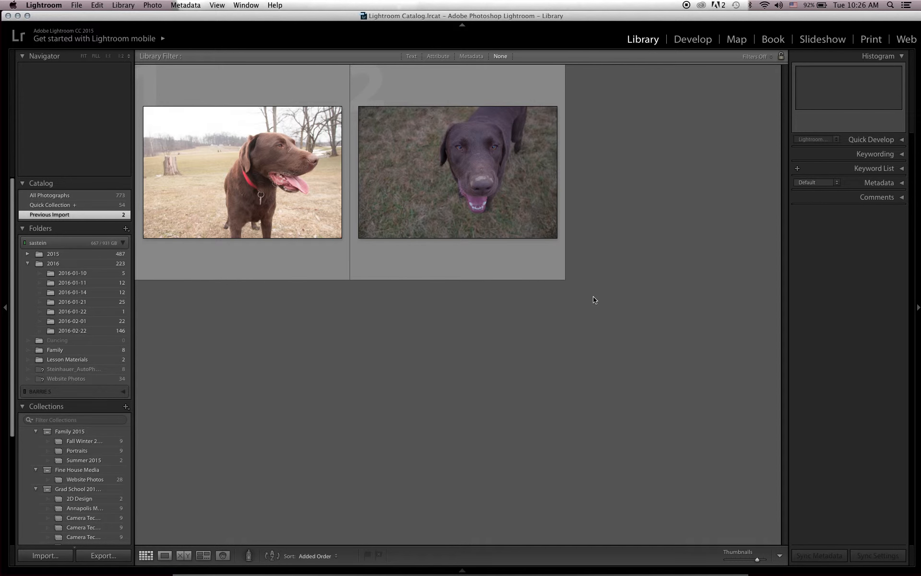
- Open Reggie_Original_2.jpg, the dog in profile with the red collar, in the Develop module
left_click(303, 207)
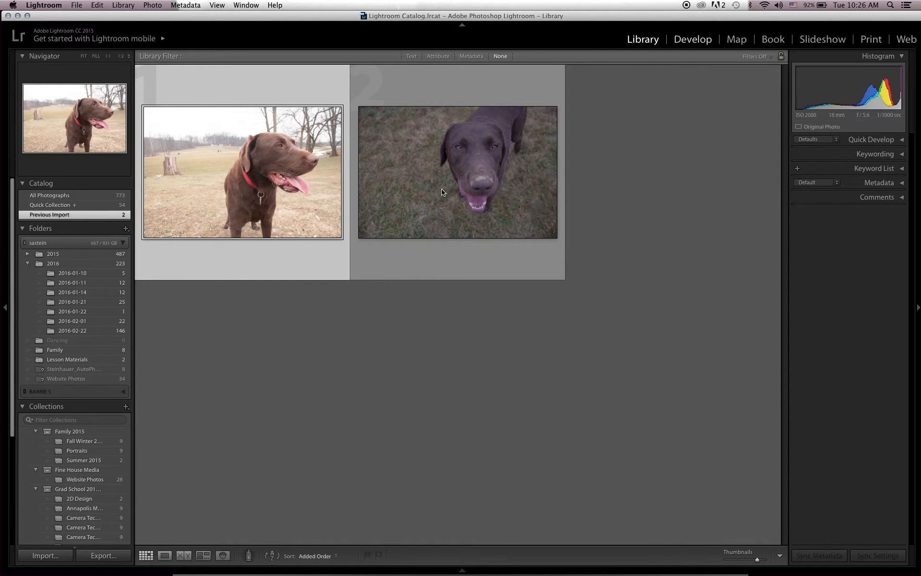
key("d")
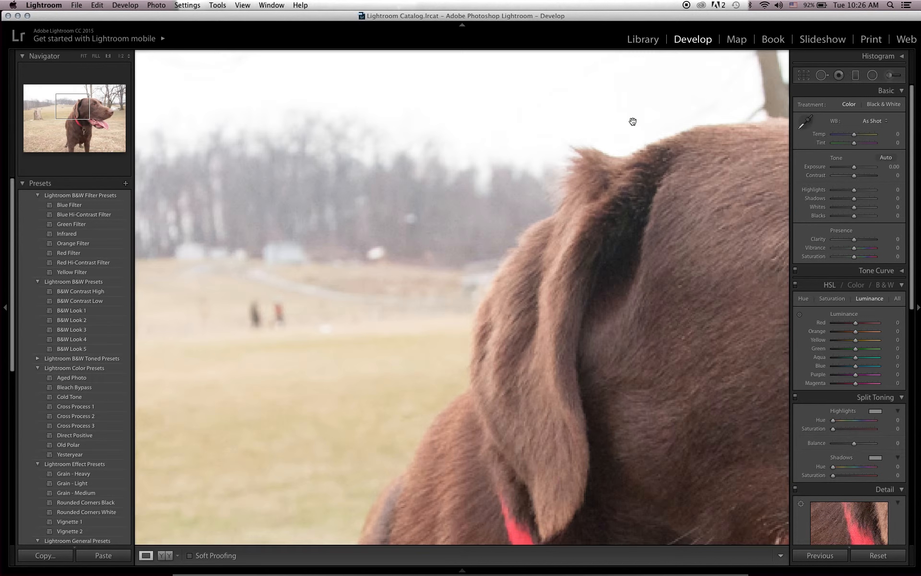
left_click(634, 122)
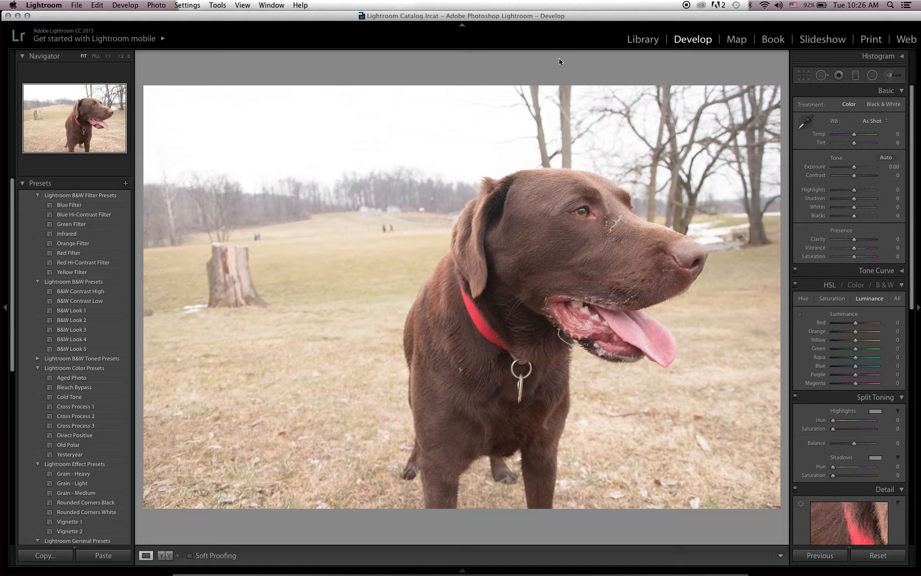
- Try a narrower freehand crop around the dog, and restore the crop to the full frame at the original aspect ratio
left_click(805, 77)
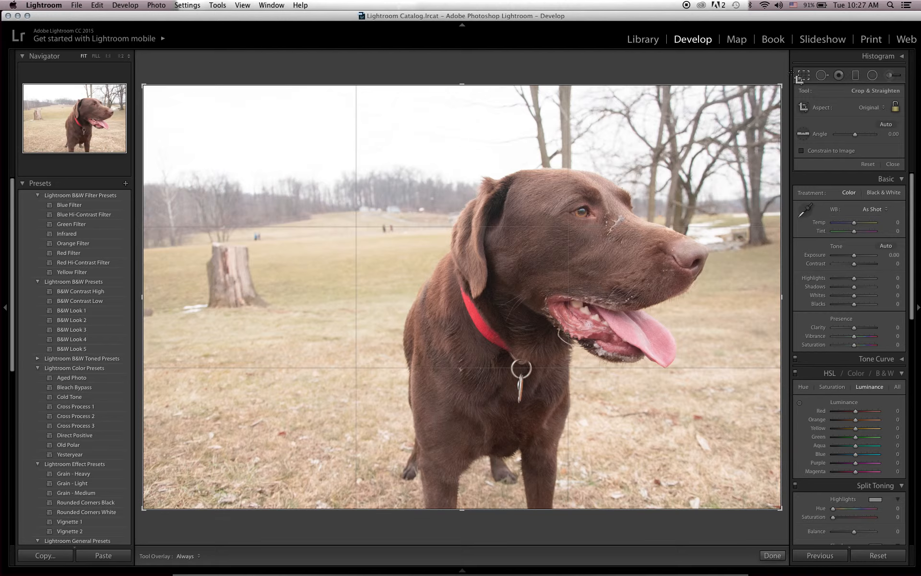
left_click_drag(143, 300, 224, 299)
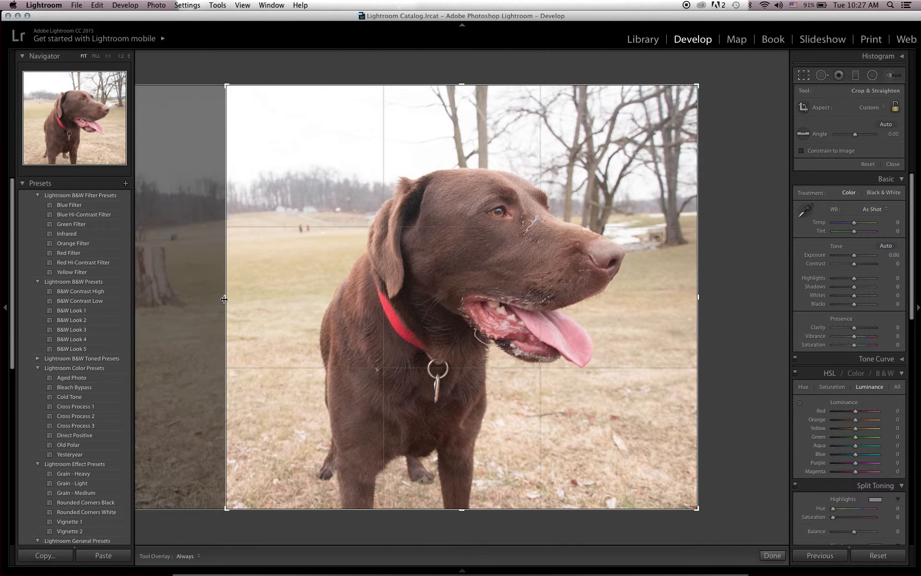
left_click_drag(364, 276, 481, 286)
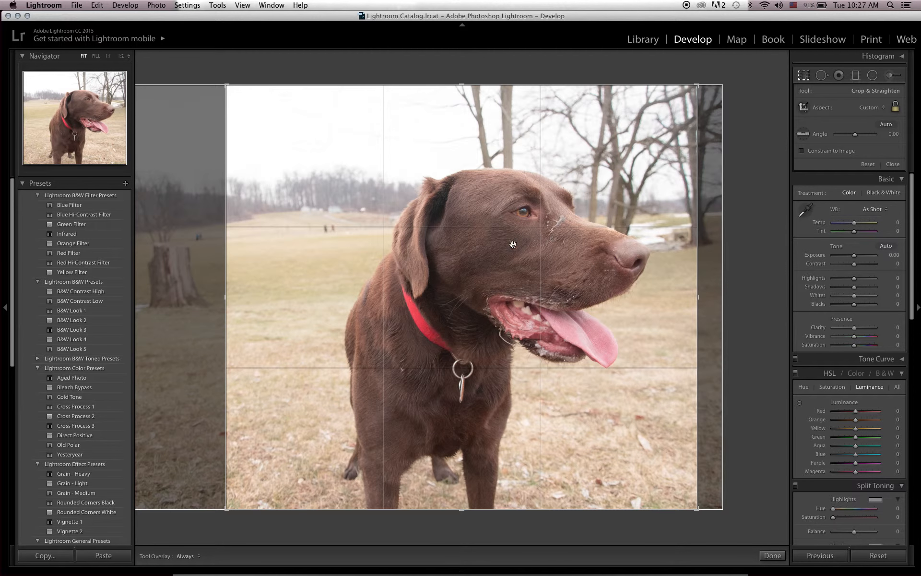
left_click_drag(510, 282, 490, 308)
left_click_drag(225, 298, 100, 298)
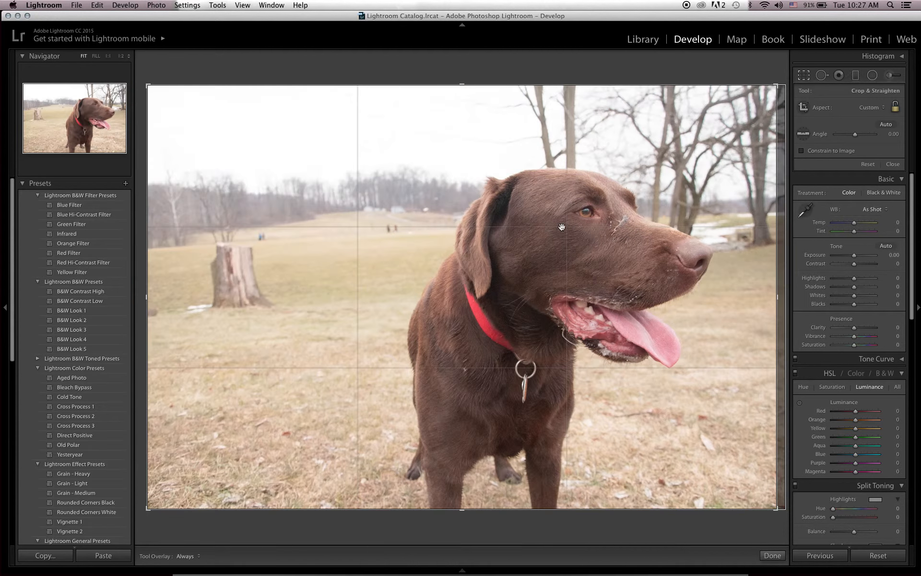
left_click_drag(777, 297, 784, 297)
left_click(894, 106)
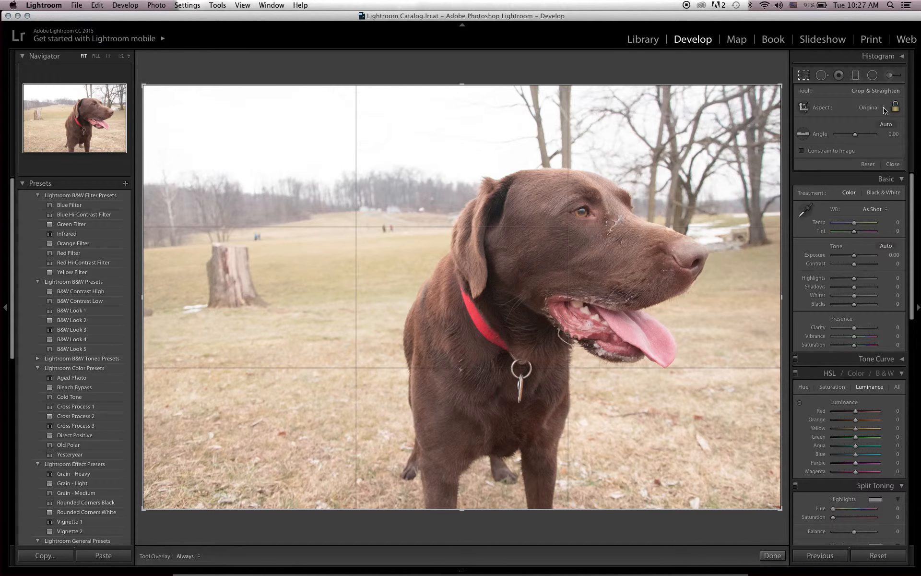
- Try a 1 x 1 crop tightened around the dog's head, and return the crop to the original aspect ratio
left_click(884, 108)
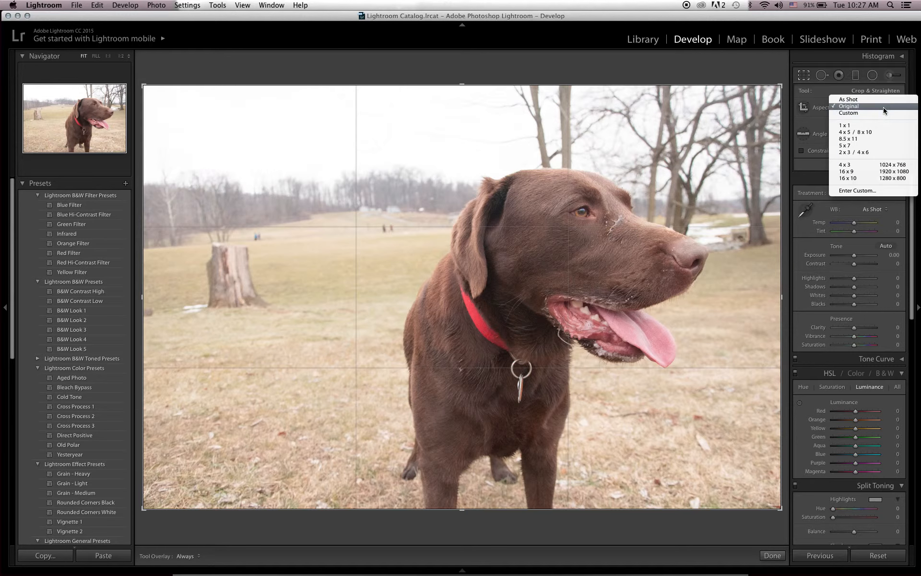
left_click(853, 124)
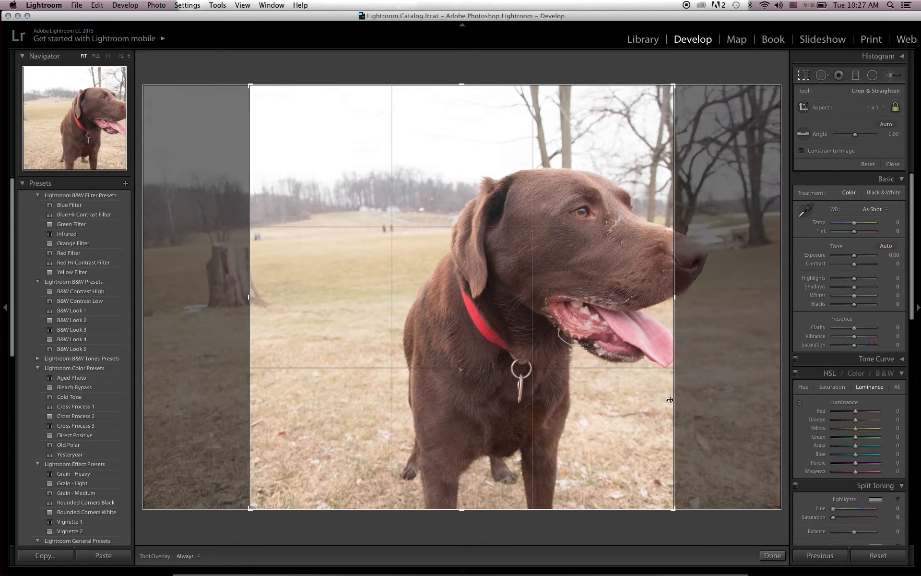
left_click_drag(671, 506, 764, 535)
left_click_drag(671, 505, 566, 401)
left_click_drag(527, 321, 326, 251)
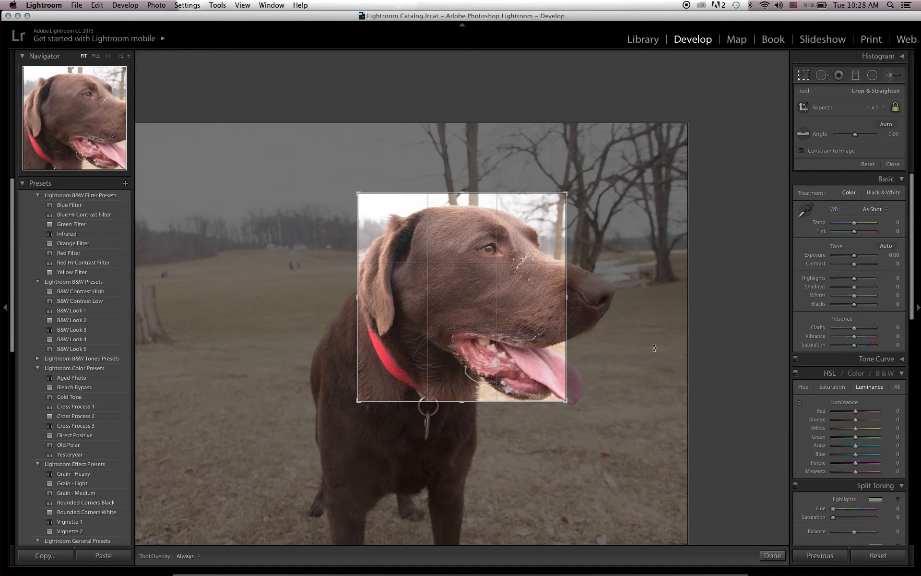
left_click(874, 108)
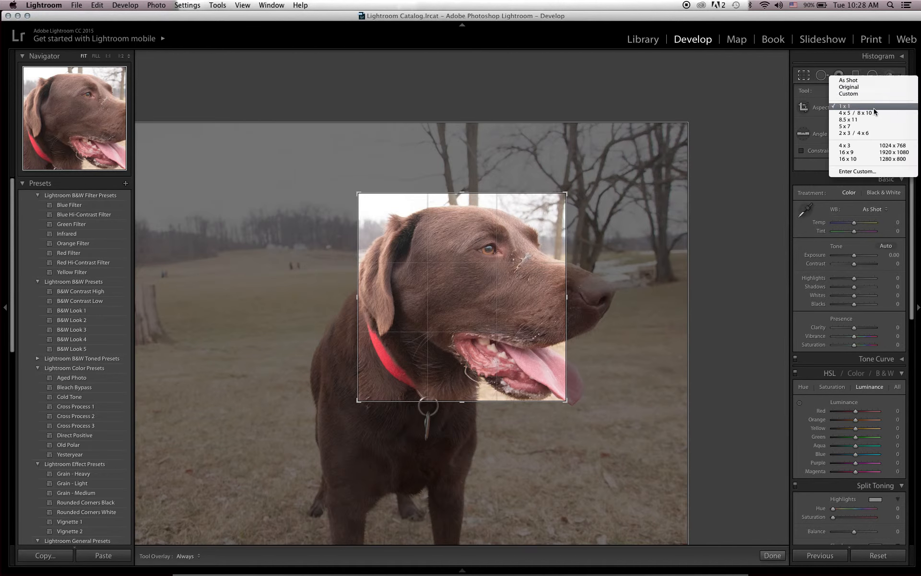
left_click(852, 92)
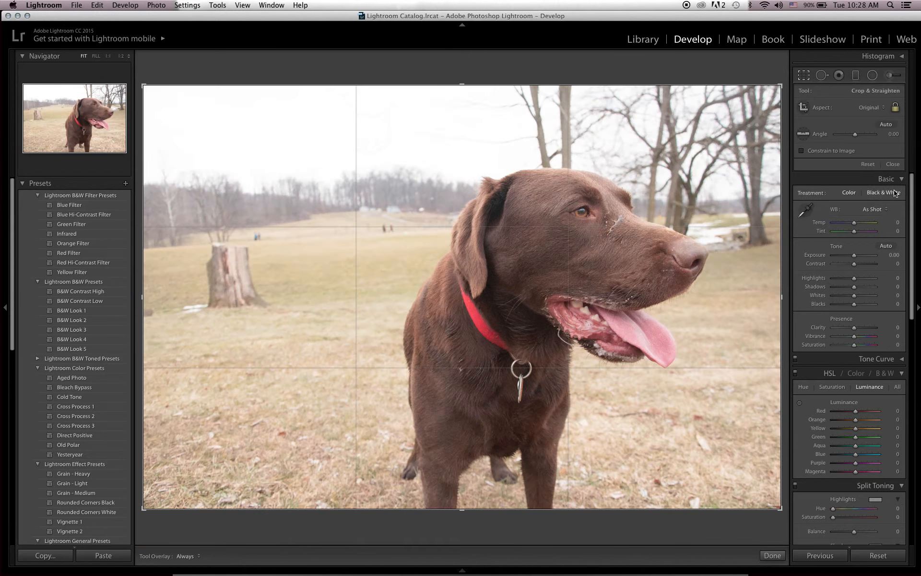
- Try the 4 x 5 / 8 x 10 aspect ratio for the crop and try to enlarge the crop frame
left_click(881, 103)
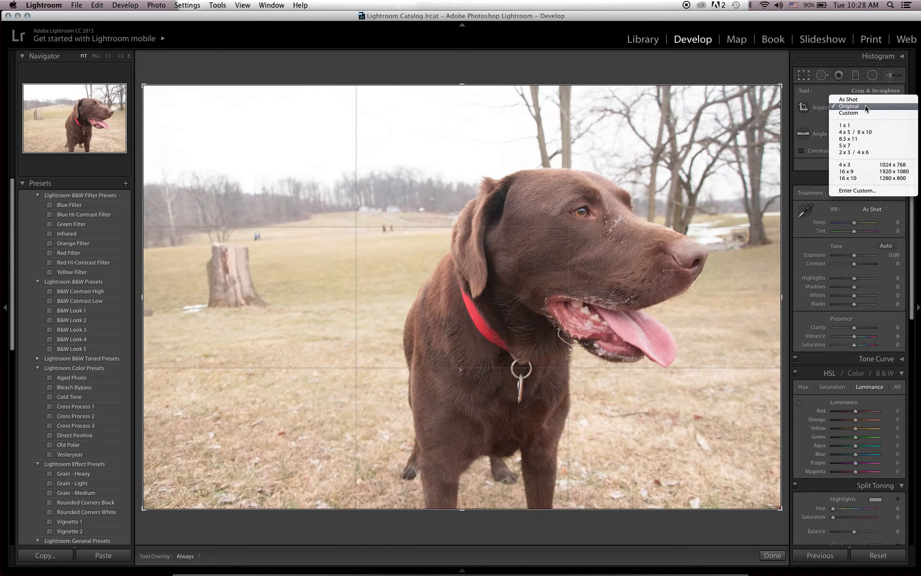
left_click(851, 132)
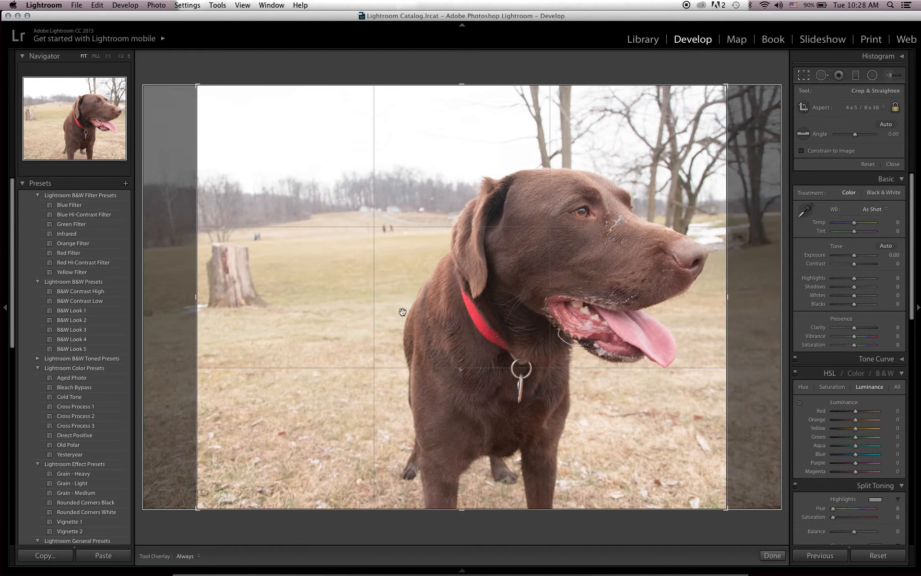
left_click_drag(727, 513, 832, 512)
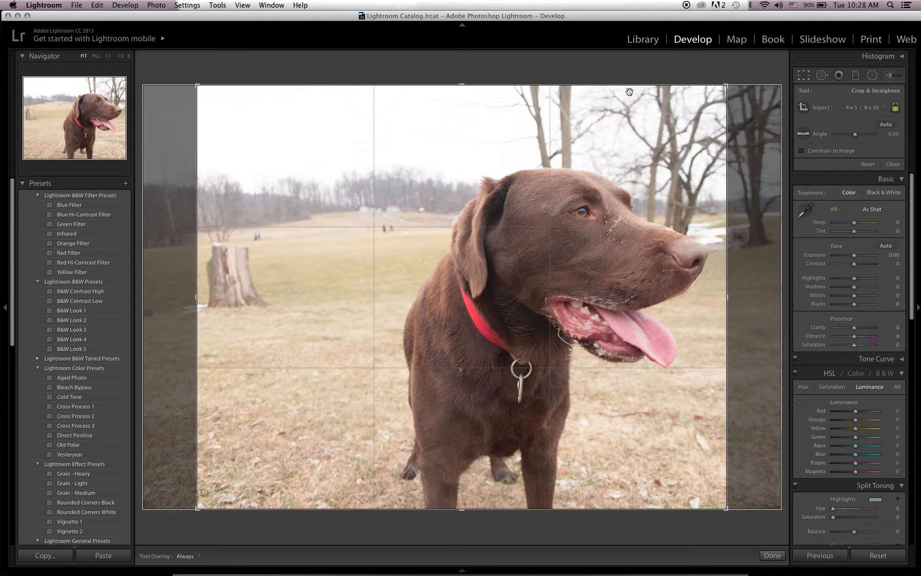
- Crop the photo to a 1 x 1 square framing the dog's whole head, rotated by an angle of 2.19, and apply it
left_click(870, 108)
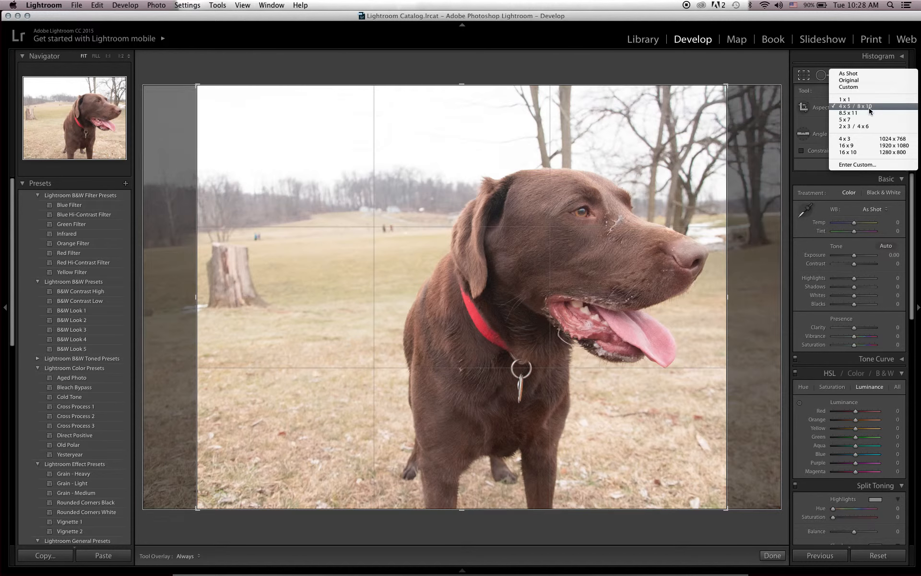
left_click(846, 100)
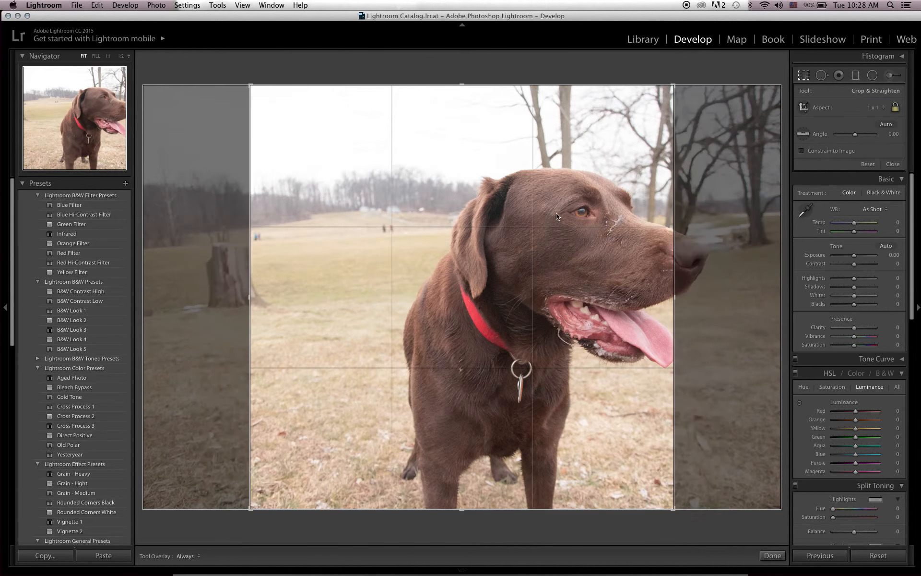
left_click_drag(547, 214, 456, 212)
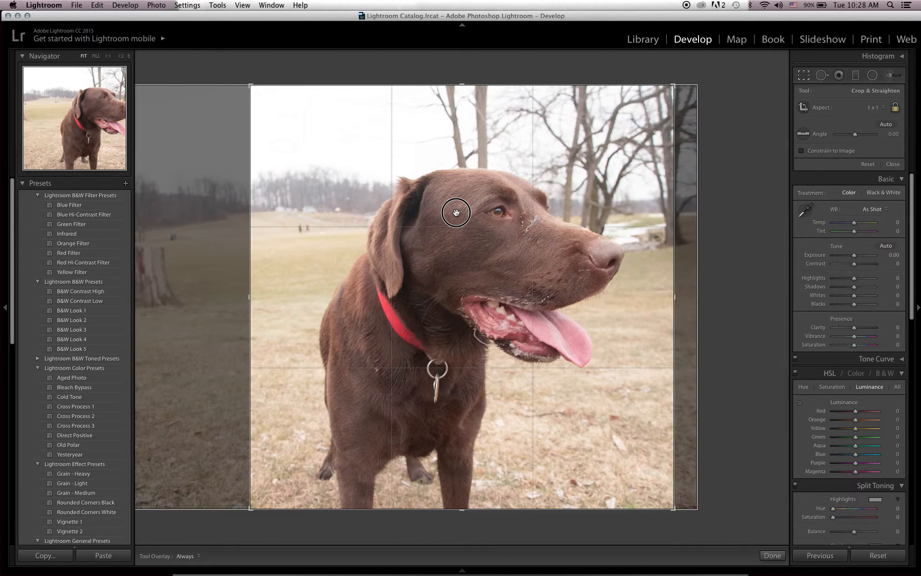
left_click_drag(455, 213, 458, 210)
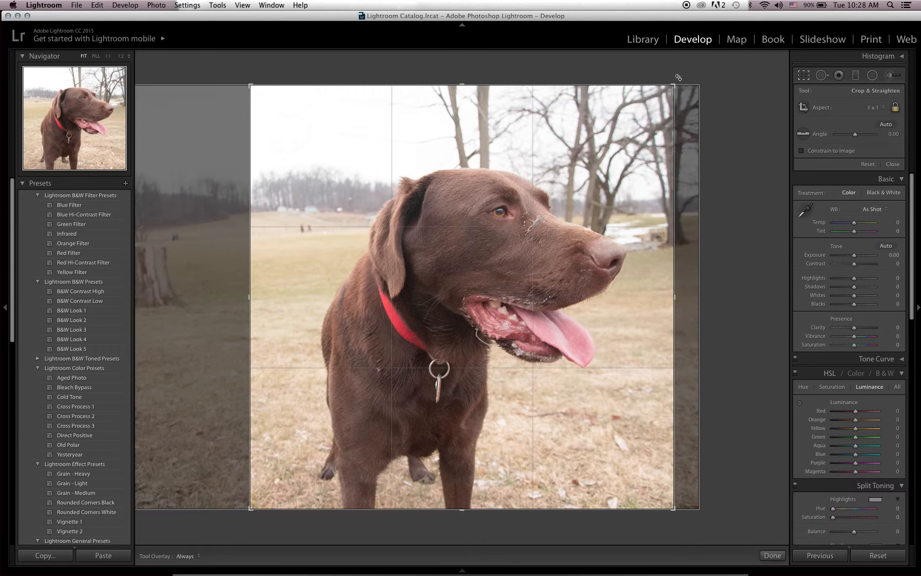
mouse_move(682, 81)
left_mouse_down()
mouse_move(691, 99)
mouse_move(685, 93)
left_mouse_up()
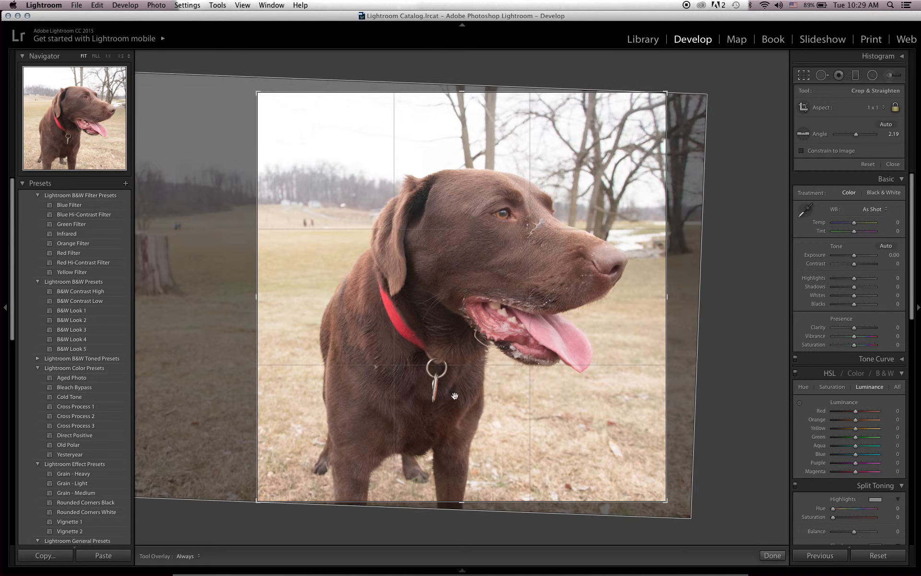
left_click(783, 559)
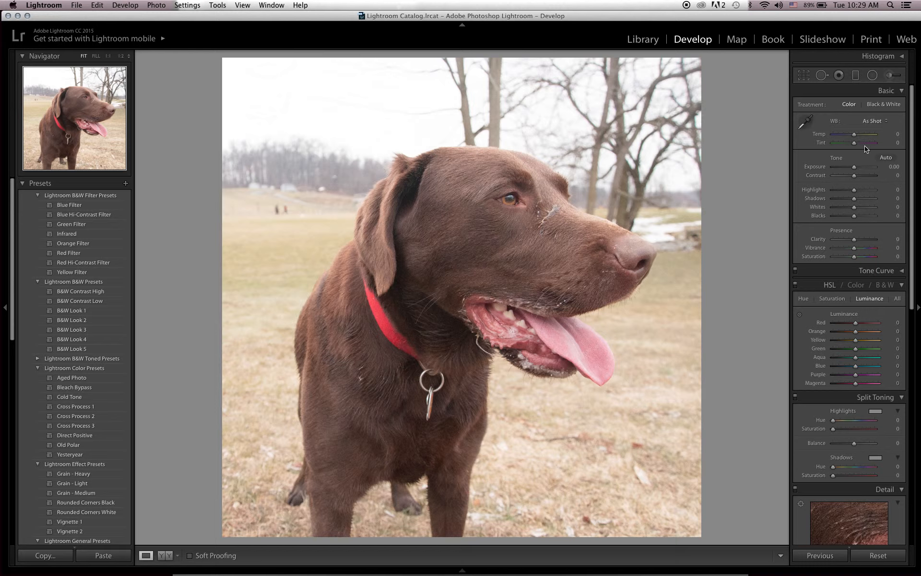
- Adjust the photo's tone to Exposure -0.90, Contrast +74, Whites -2 and Blacks -65
left_click_drag(855, 169, 851, 171)
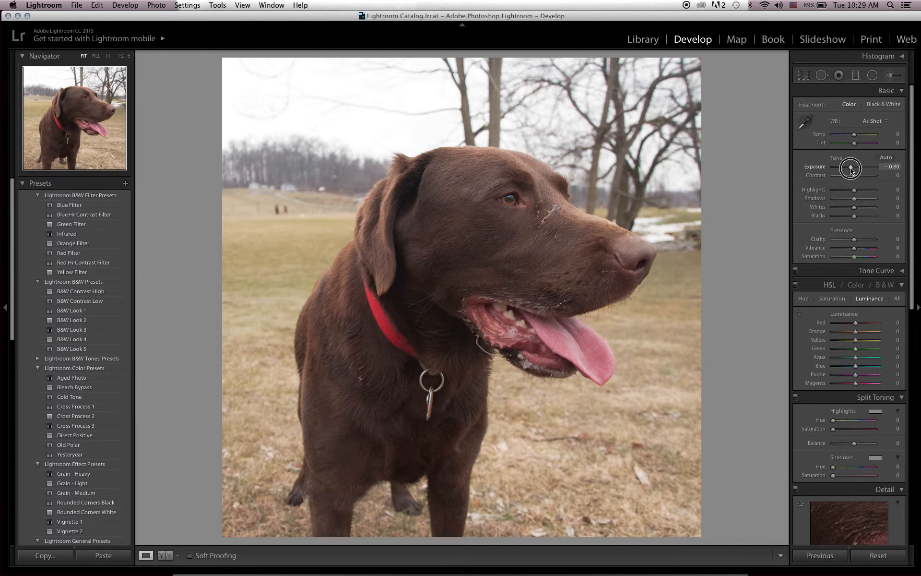
left_click_drag(851, 171, 850, 170)
left_click(854, 177)
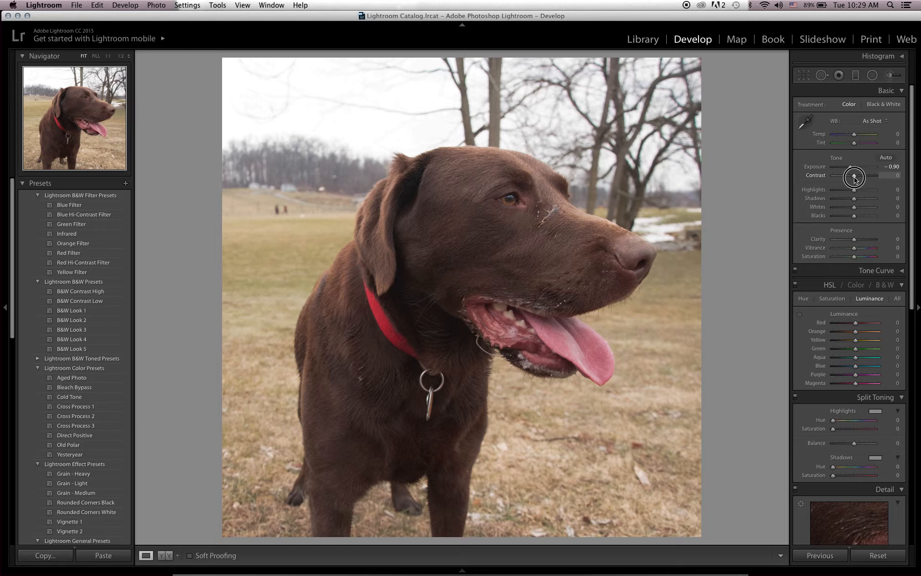
left_click_drag(854, 178, 866, 180)
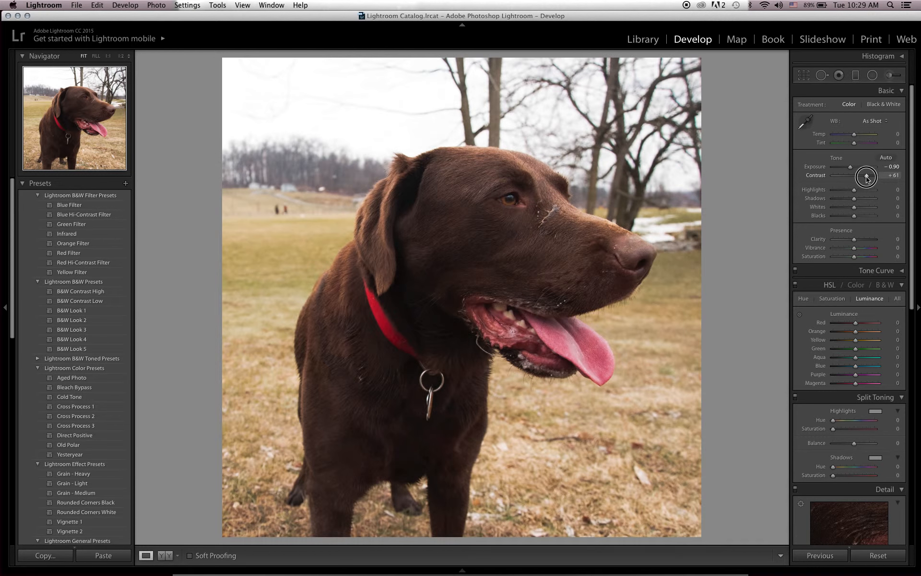
left_click_drag(866, 178, 870, 178)
mouse_move(855, 209)
left_mouse_down()
mouse_move(917, 216)
mouse_move(803, 217)
mouse_move(854, 210)
left_mouse_up()
left_click_drag(855, 217, 840, 219)
- Set the photo's Clarity to +8 and Vibrance to -10
scroll(866, 197, "down", 2)
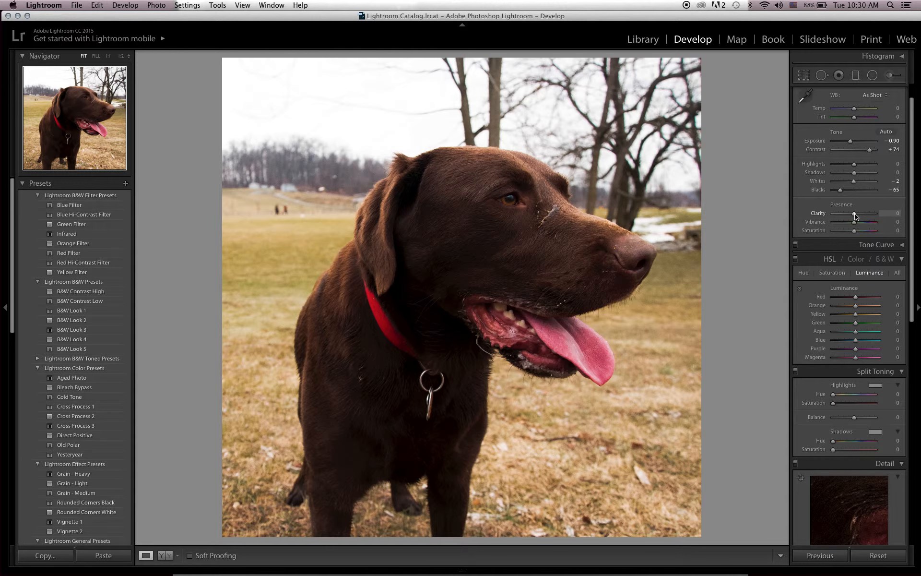
left_click(856, 217)
left_click_drag(856, 216, 915, 218)
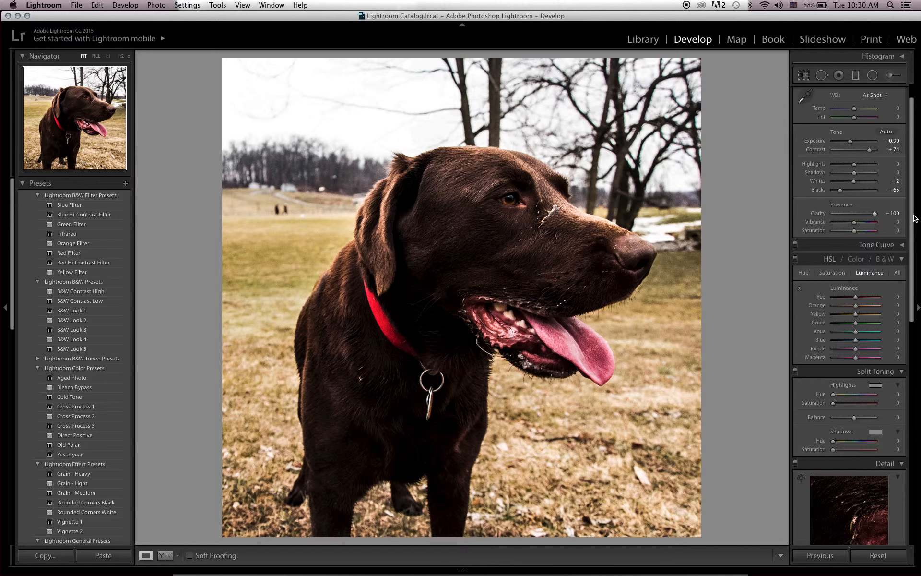
left_click_drag(876, 216, 857, 217)
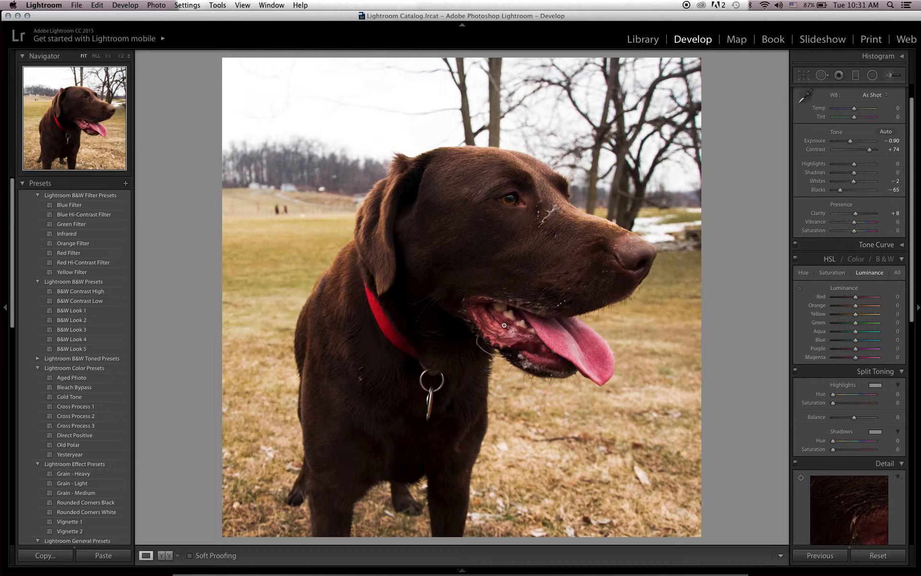
left_click_drag(854, 231, 796, 229)
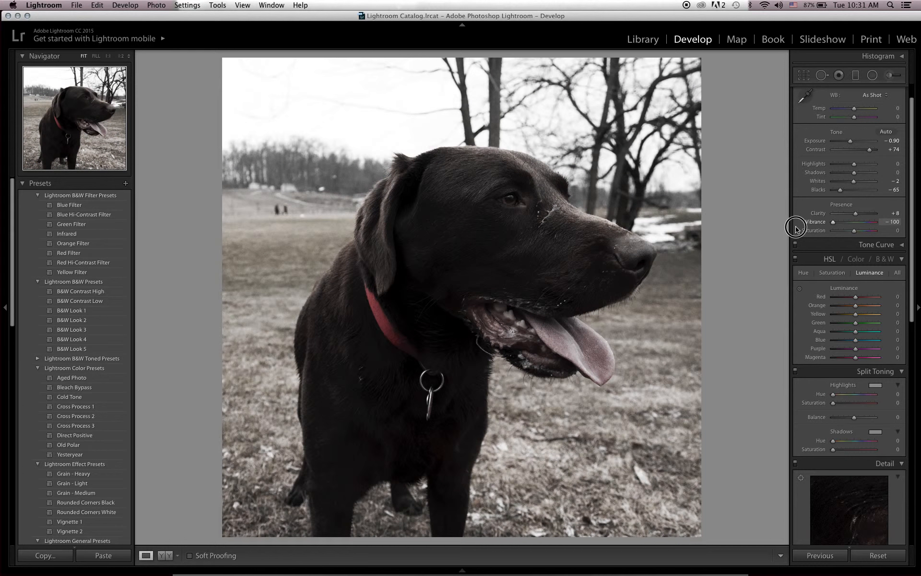
left_click_drag(796, 229, 853, 220)
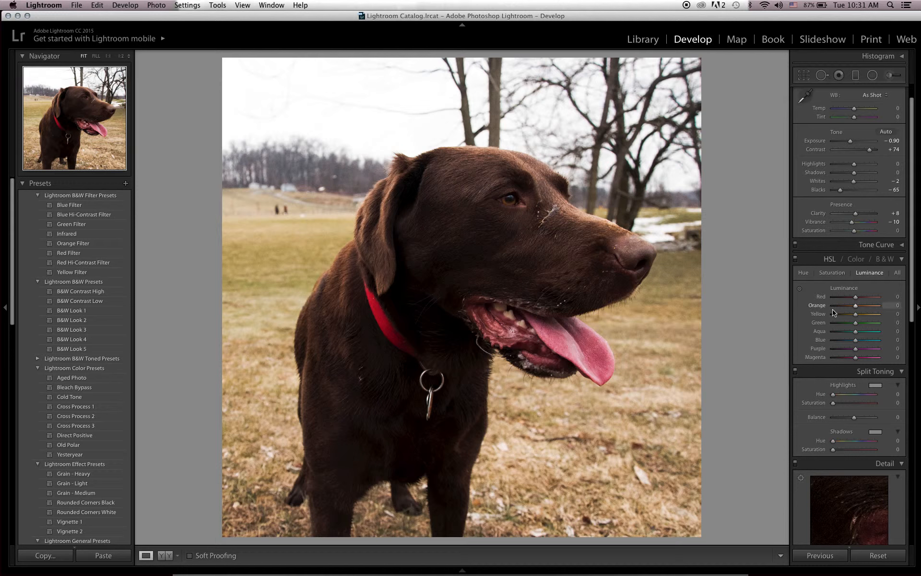
- Shift the HSL hue of the greens to +2 and of the blues to +4
scroll(852, 288, "down", 2)
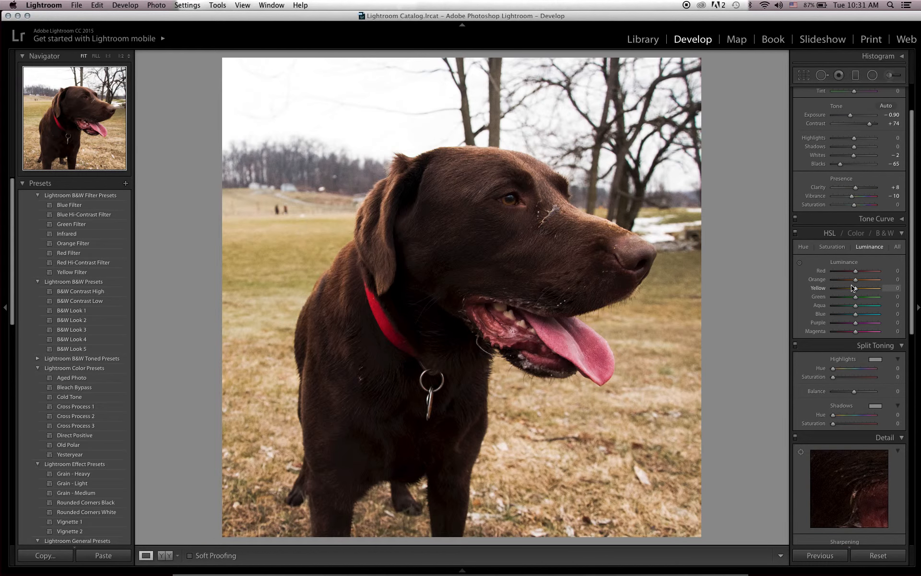
scroll(852, 288, "down", 1)
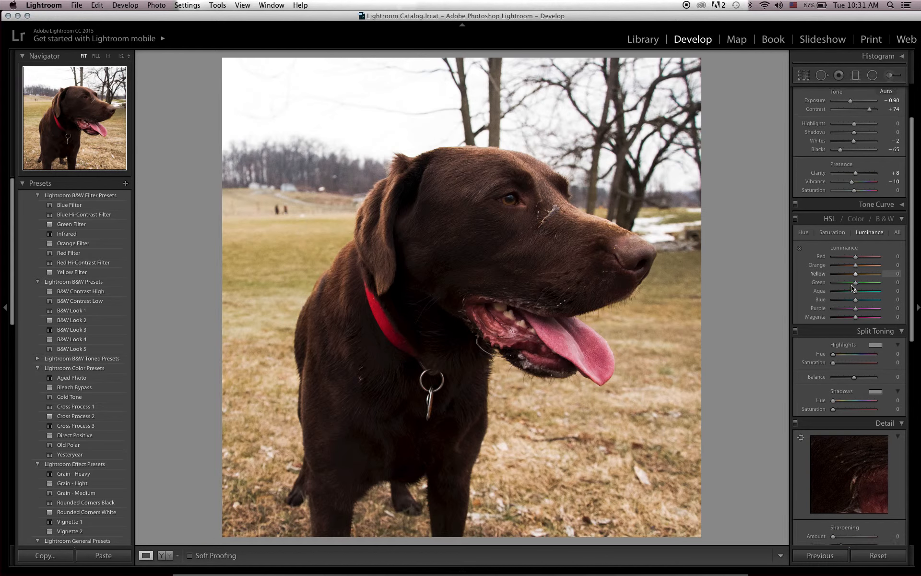
left_click(839, 230)
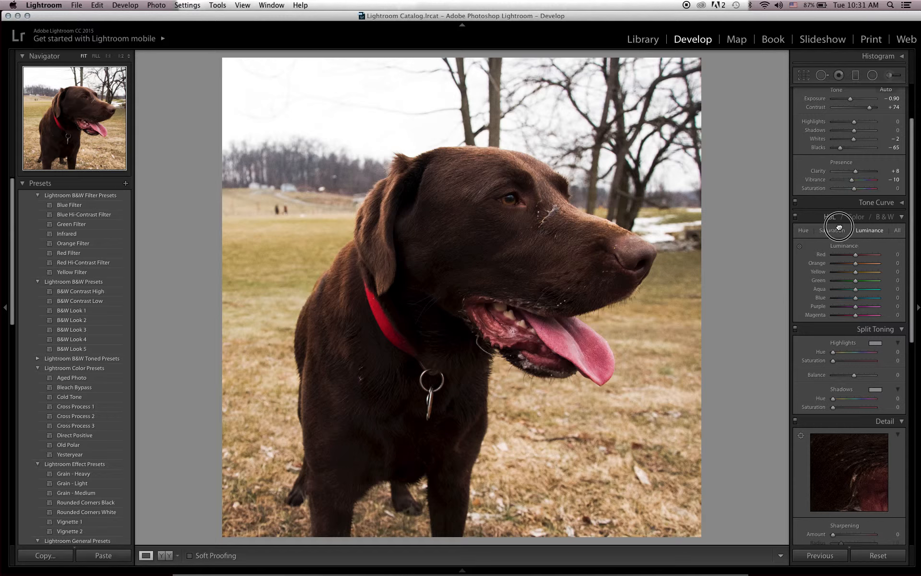
left_click(803, 230)
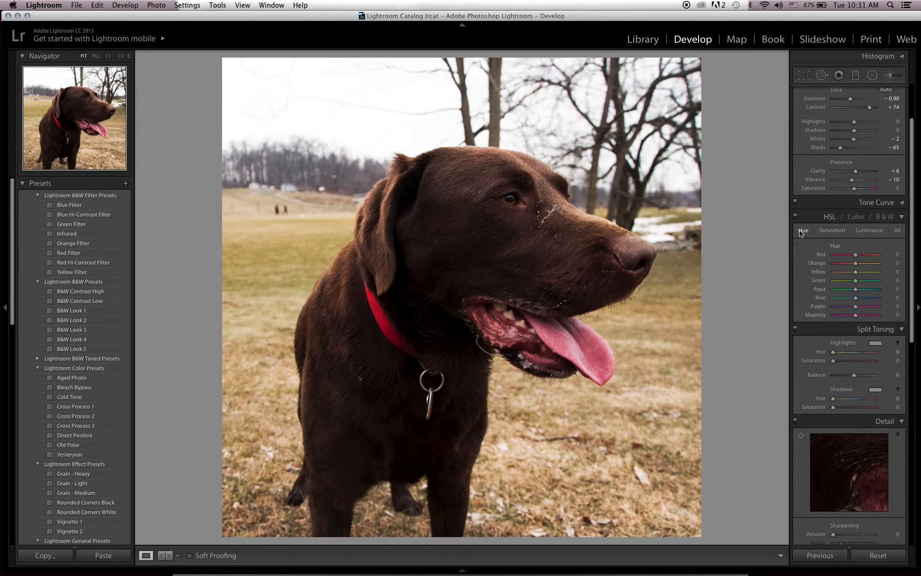
mouse_move(857, 258)
left_mouse_down()
mouse_move(892, 255)
mouse_move(845, 257)
mouse_move(855, 259)
left_mouse_up()
double_click(856, 257)
left_click_drag(854, 299, 913, 283)
left_click_drag(913, 283, 856, 284)
- Examine the Split Toning, Detail and Lens Corrections settings, and move the Detail preview to a patch of the dog's fur
scroll(826, 270, "down", 1)
scroll(826, 269, "down", 5)
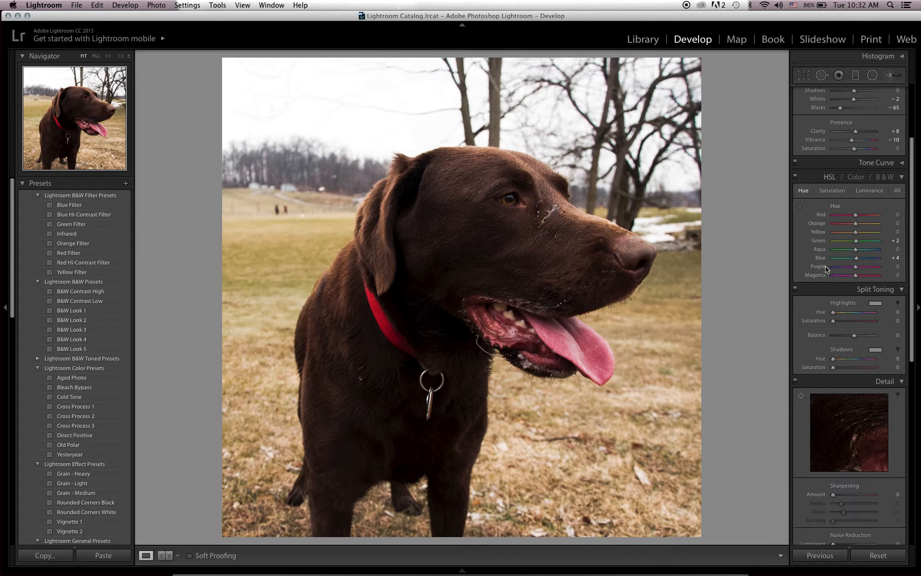
scroll(826, 269, "down", 4)
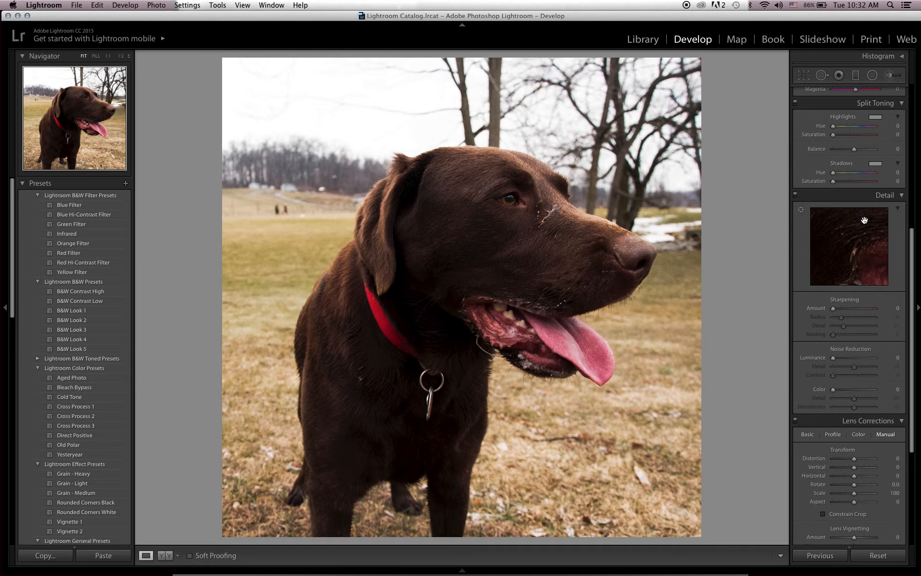
left_click(866, 256)
left_click_drag(866, 256, 795, 292)
left_click(890, 222)
left_click_drag(866, 225, 818, 281)
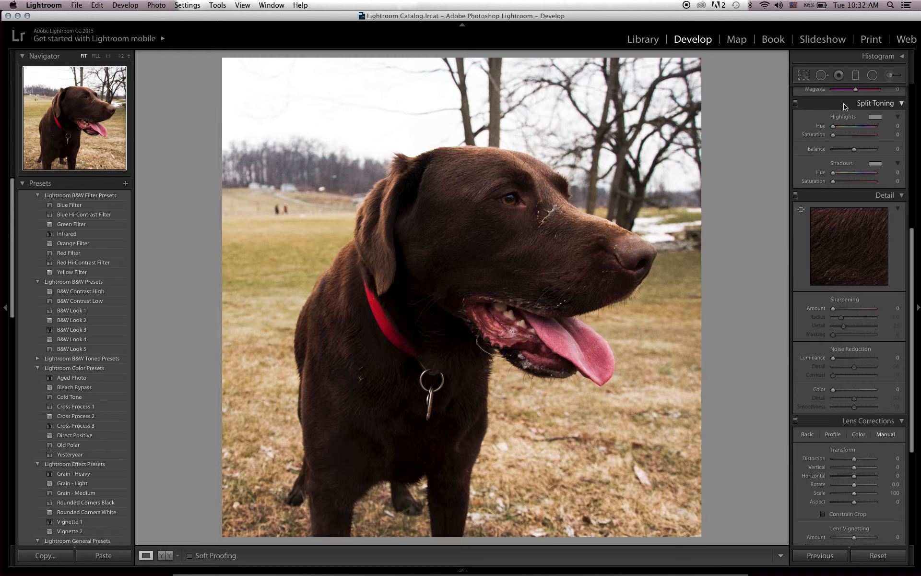
scroll(859, 103, "up", 10)
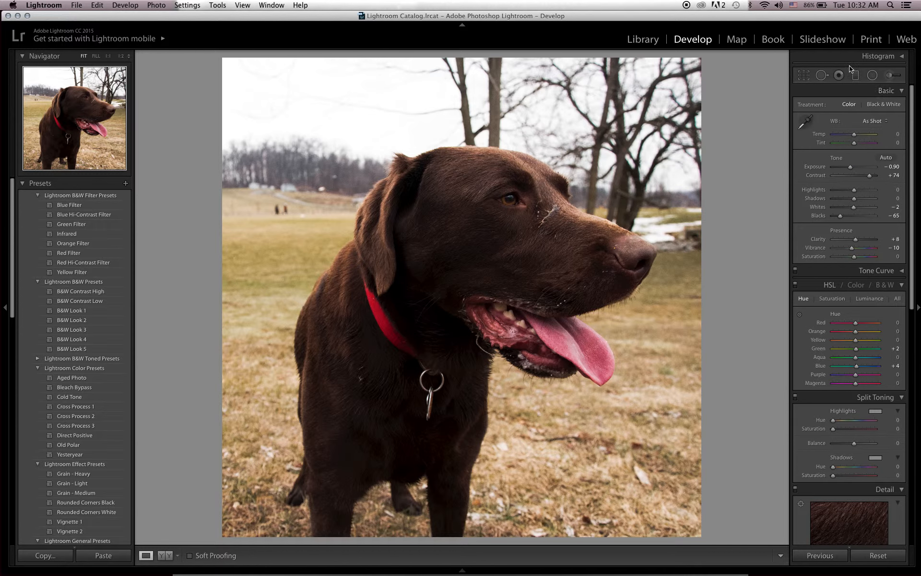
- Expand the Histogram and move the Detail preview to where the dog's fur meets the blurred background
left_click(901, 56)
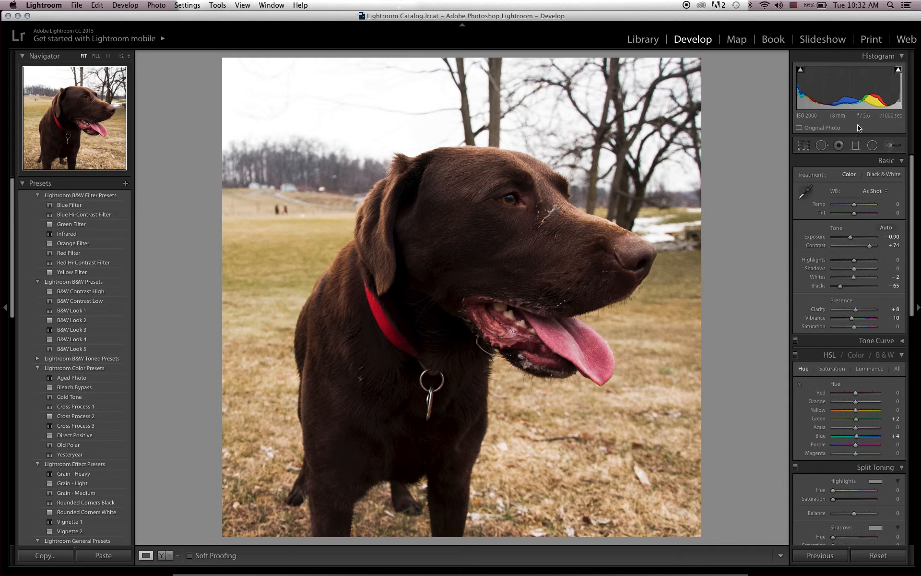
left_click(899, 69)
scroll(827, 248, "down", 10)
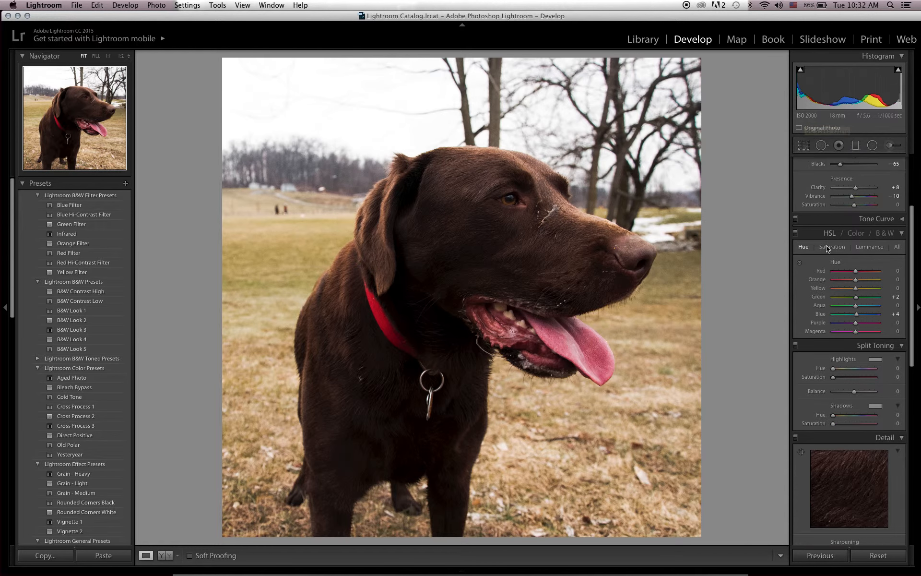
left_click_drag(839, 349, 813, 410)
left_click_drag(871, 325, 799, 362)
left_click_drag(855, 336, 839, 353)
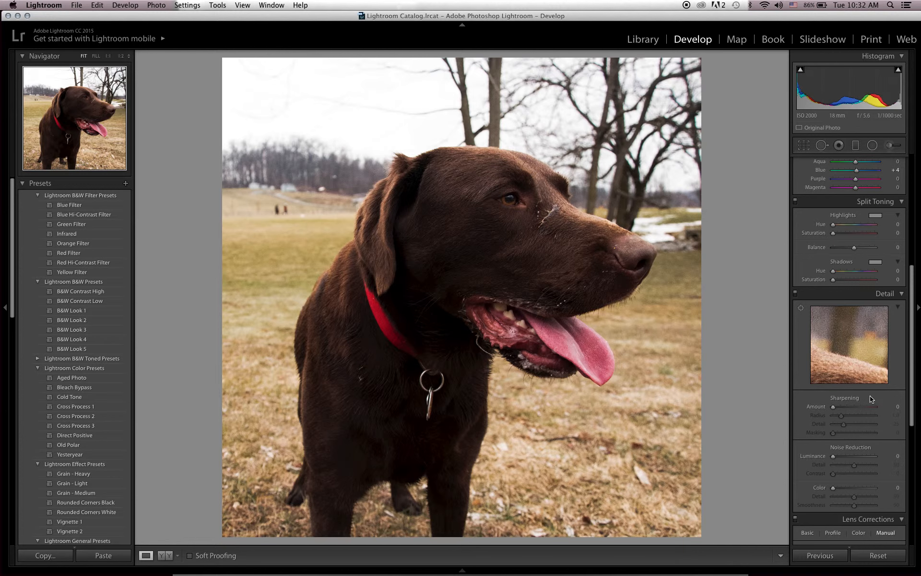
- Set the Noise Reduction Luminance to 9
scroll(875, 390, "down", 3)
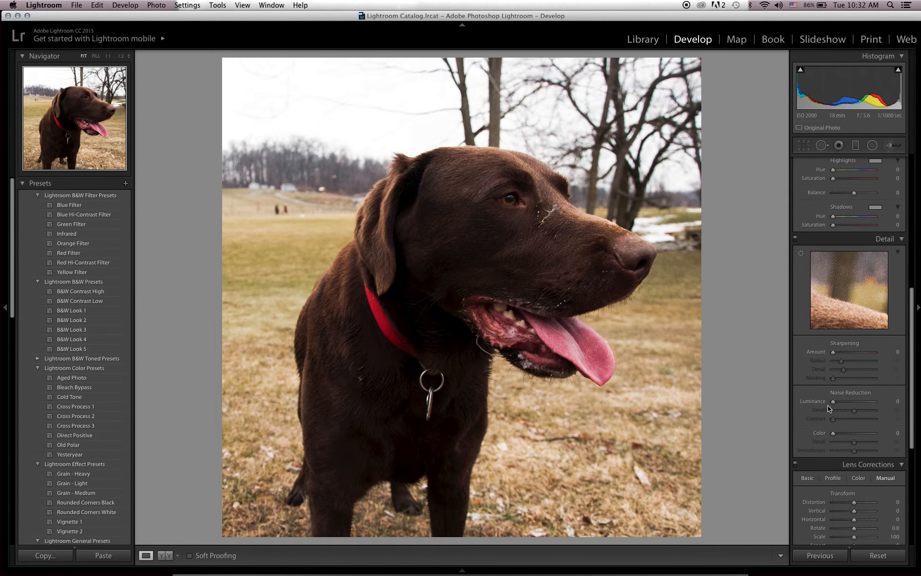
left_click(834, 404)
left_click_drag(835, 404, 841, 405)
left_click_drag(840, 402, 907, 406)
left_click(837, 402)
scroll(846, 324, "down", 5)
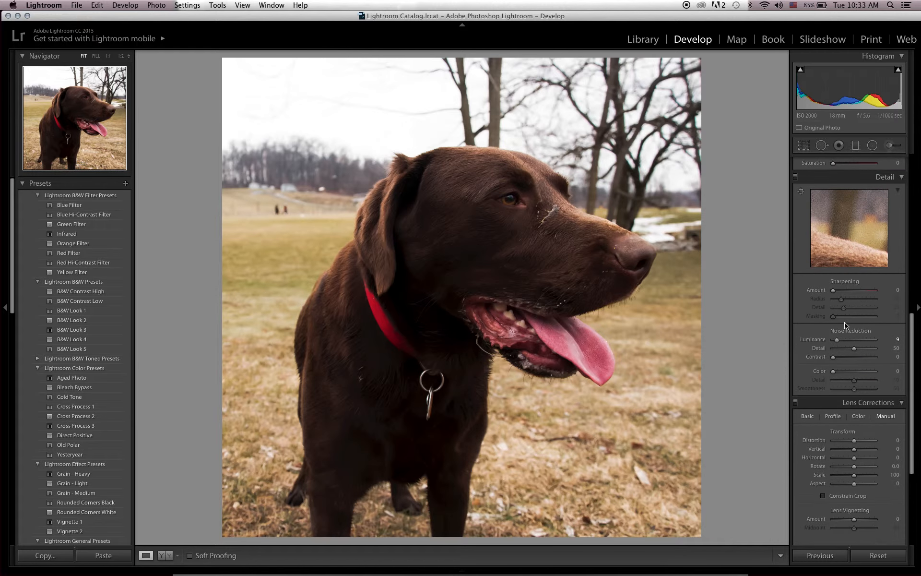
- Add a Highlight Priority post-crop vignette with Amount -44, Midpoint 33 and Roundness +57
scroll(846, 325, "down", 2)
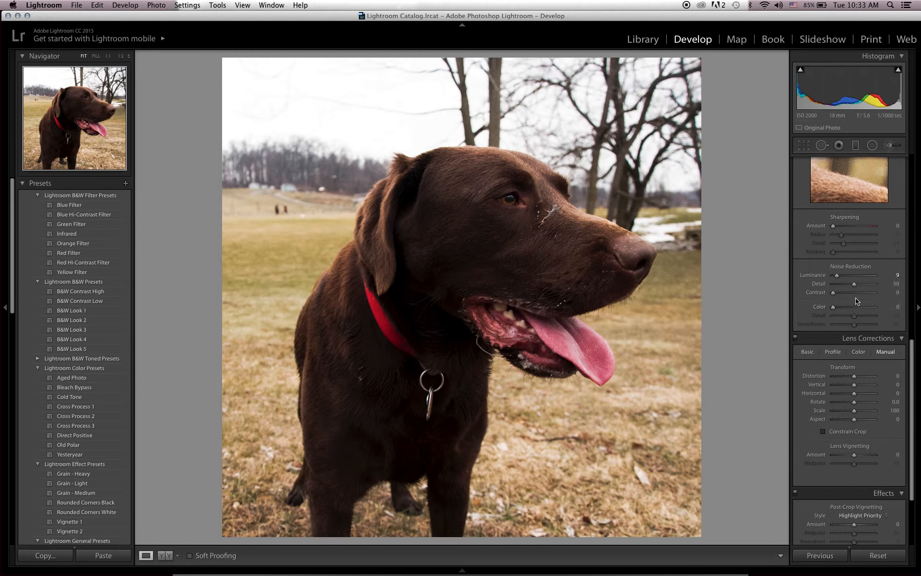
scroll(864, 317, "down", 2)
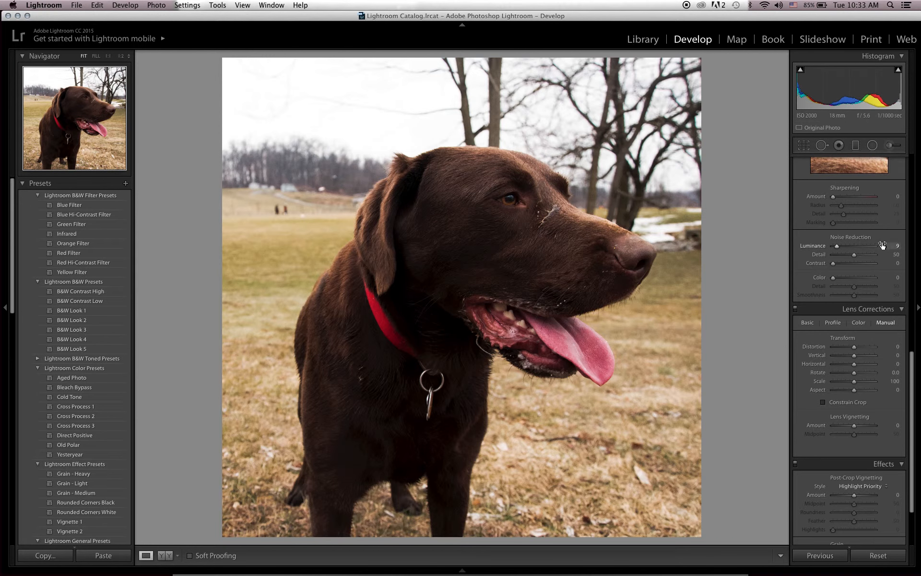
scroll(883, 243, "down", 5)
scroll(883, 238, "down", 1)
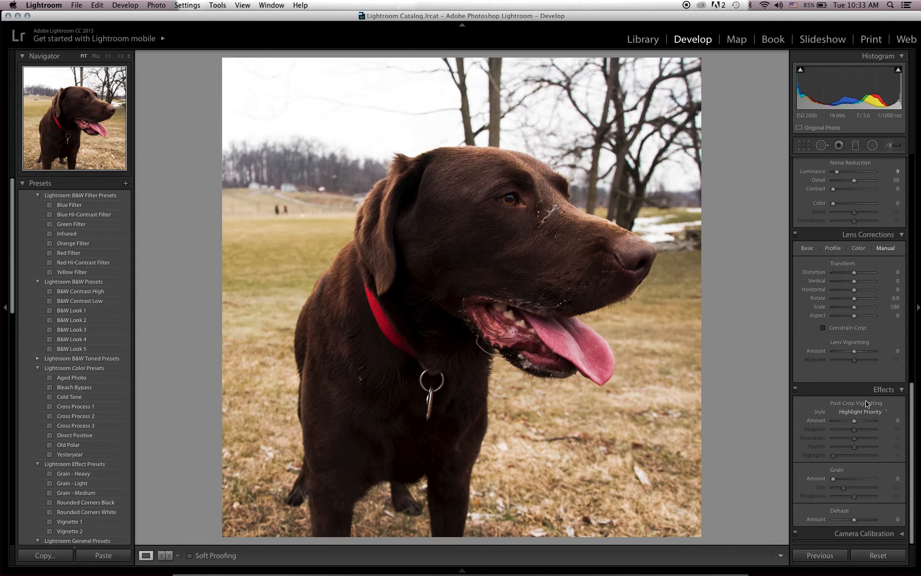
left_click(854, 422)
left_click_drag(854, 422, 915, 440)
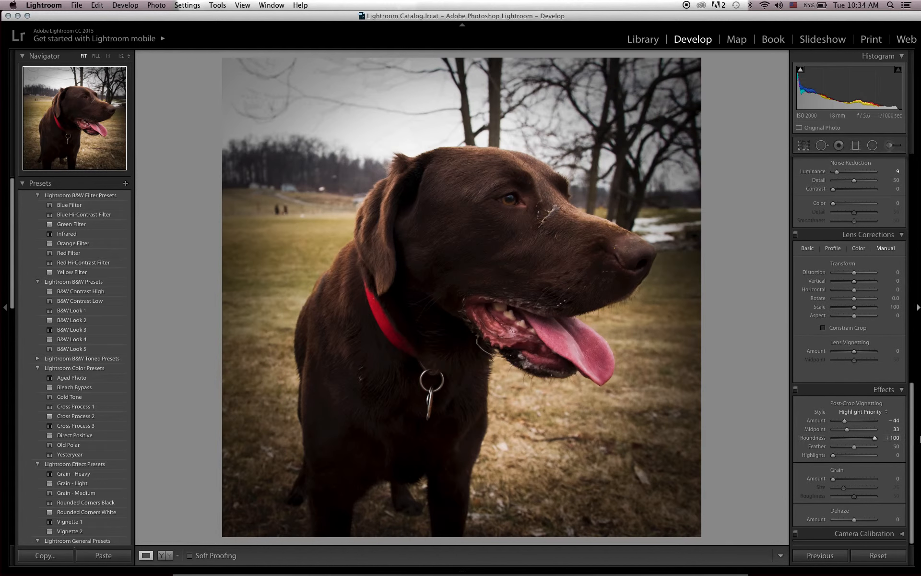
left_click_drag(878, 440, 783, 441)
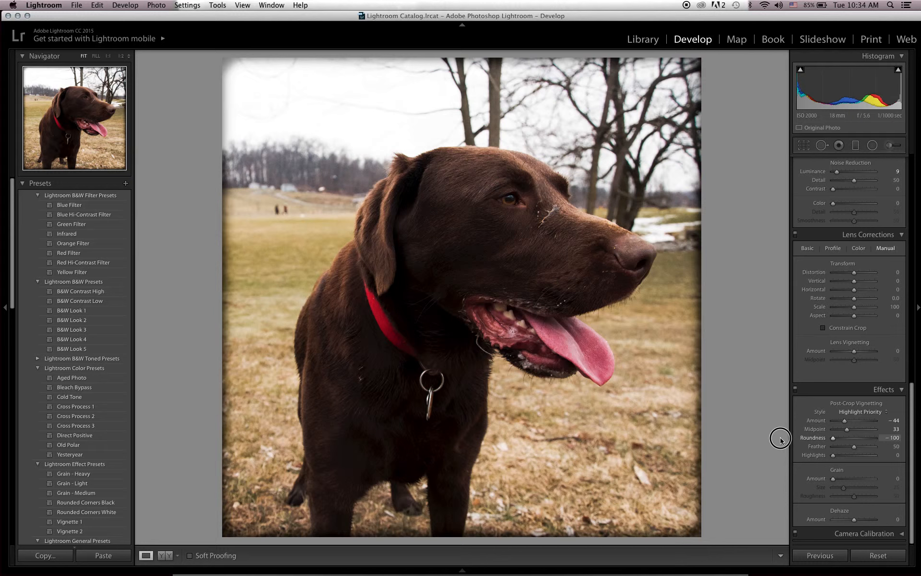
left_click_drag(781, 441, 866, 438)
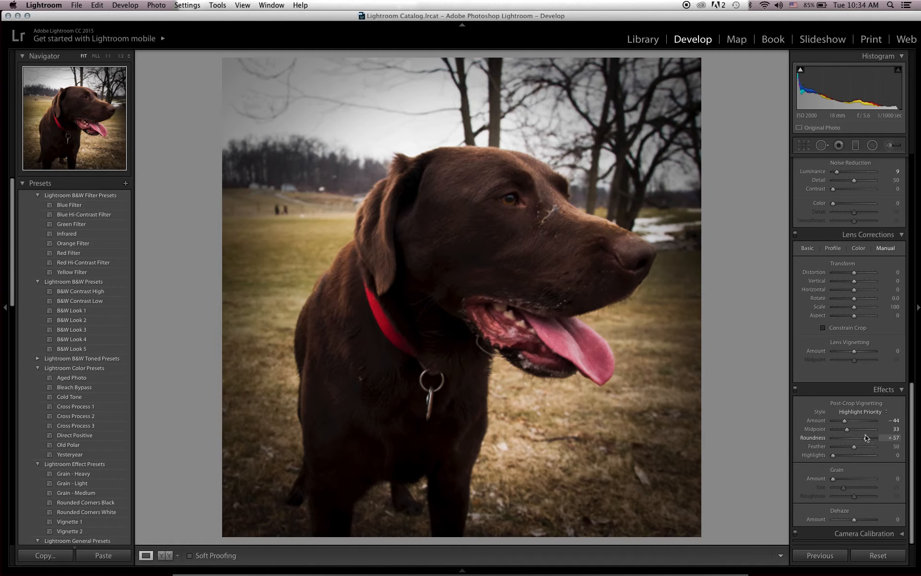
- Soften the post-crop vignette with Feather 94 and set its Highlights to 79
left_click(855, 447)
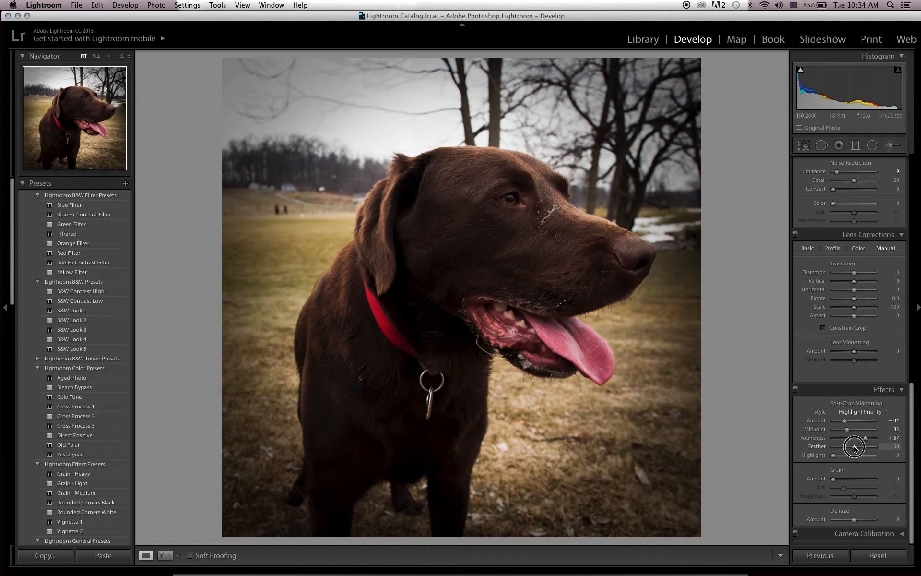
left_click_drag(854, 447, 874, 447)
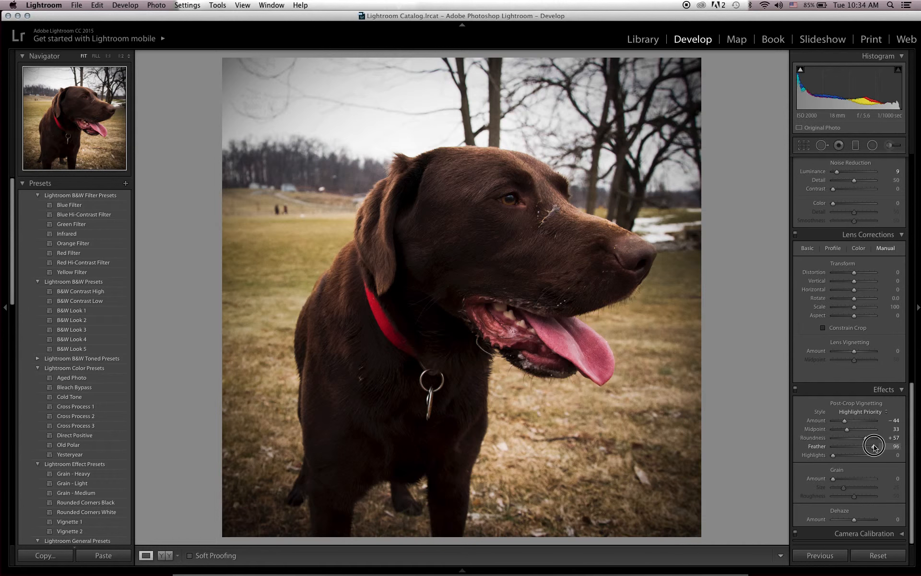
left_click_drag(875, 448, 797, 441)
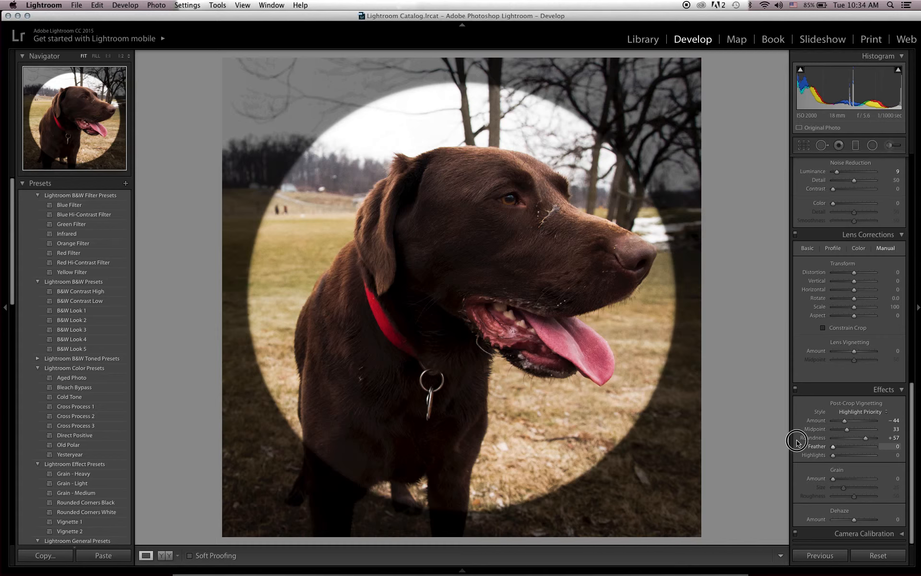
left_click_drag(833, 439, 867, 459)
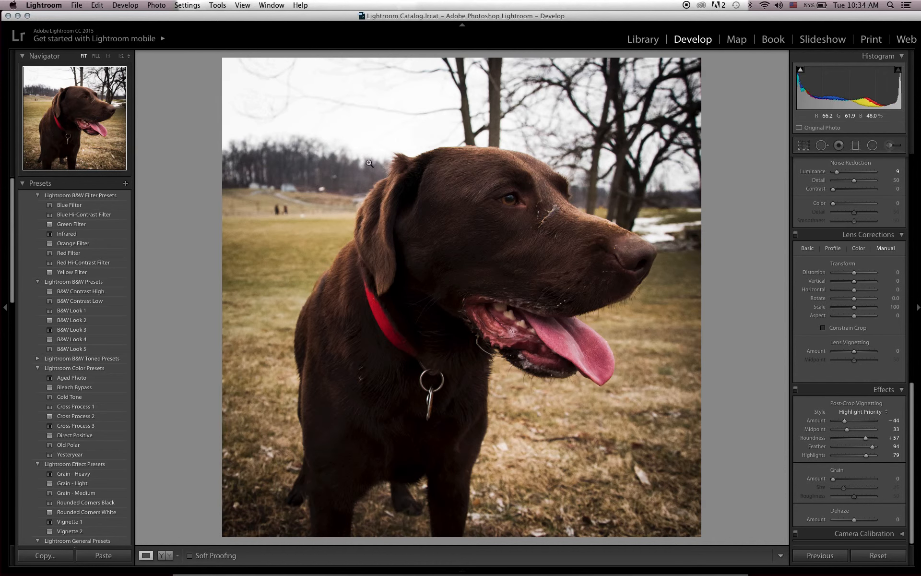
- Set the photo's white balance to Temp +11 and Tint -3
scroll(813, 361, "up", 3)
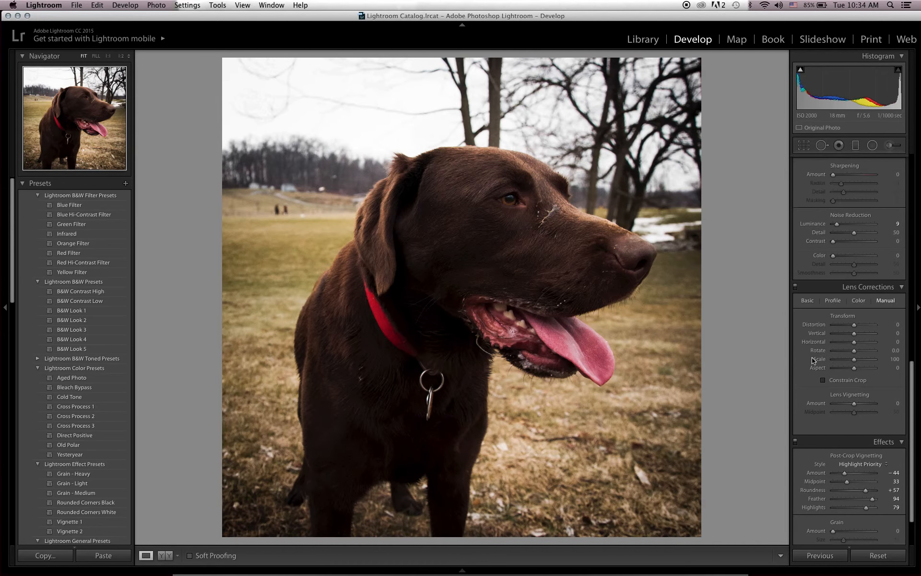
scroll(813, 361, "up", 7)
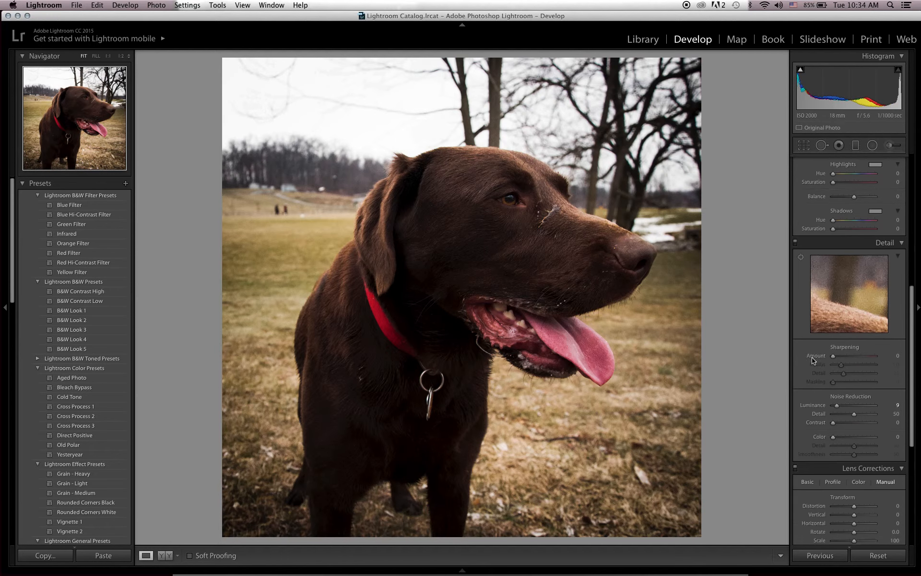
scroll(816, 354, "up", 10)
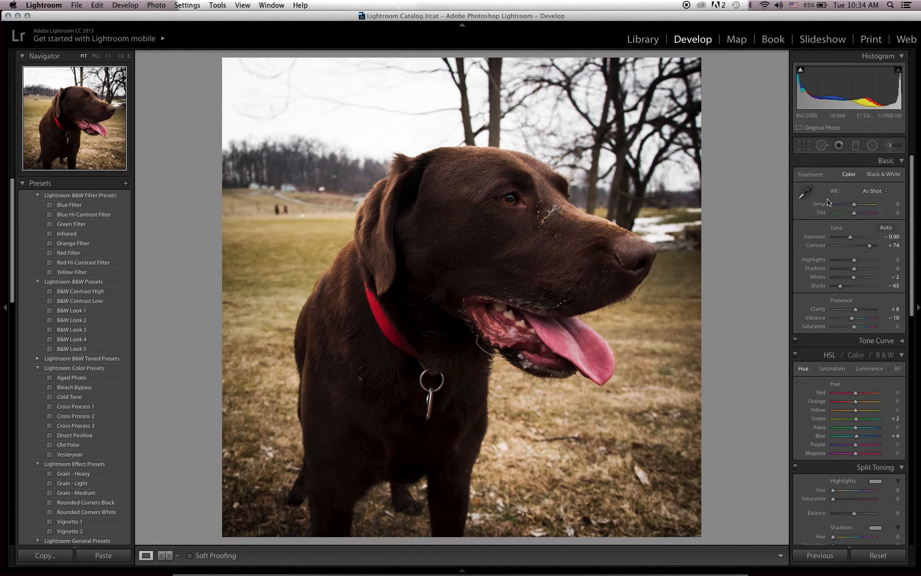
mouse_move(854, 205)
left_mouse_down()
mouse_move(867, 208)
mouse_move(857, 207)
left_mouse_up()
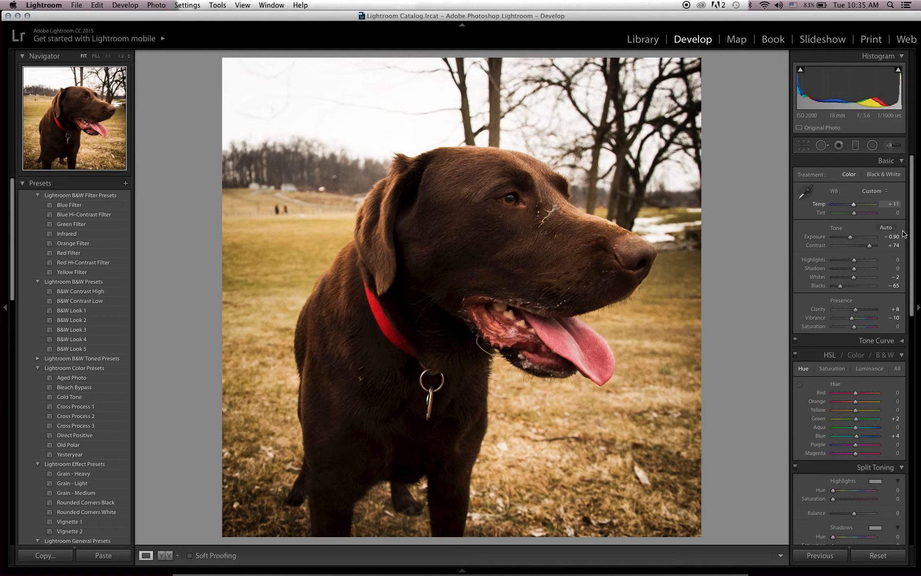
left_click(854, 215)
left_click_drag(855, 215, 858, 216)
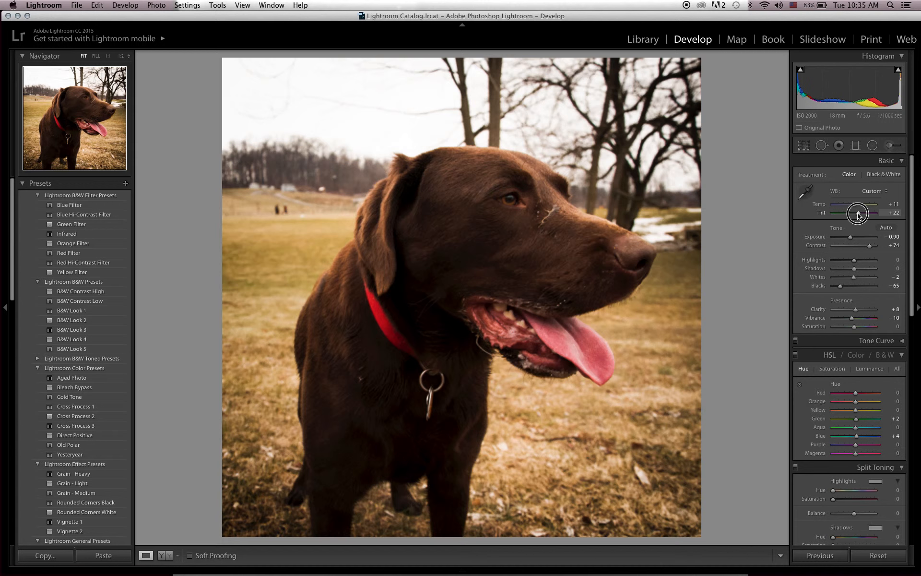
left_click_drag(858, 215, 853, 215)
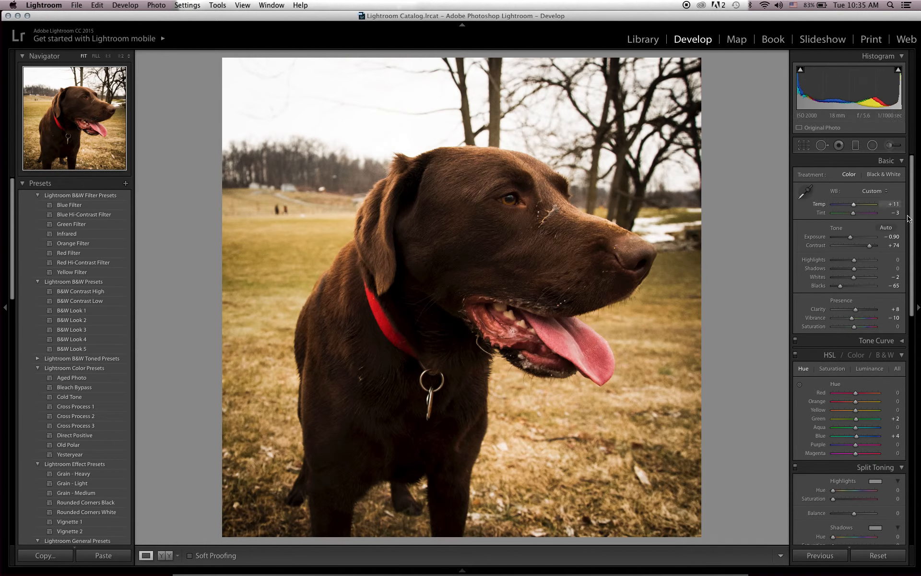
- Try cooler white balance temperatures and set Temp to +5
left_click(854, 206)
left_click_drag(855, 206, 852, 207)
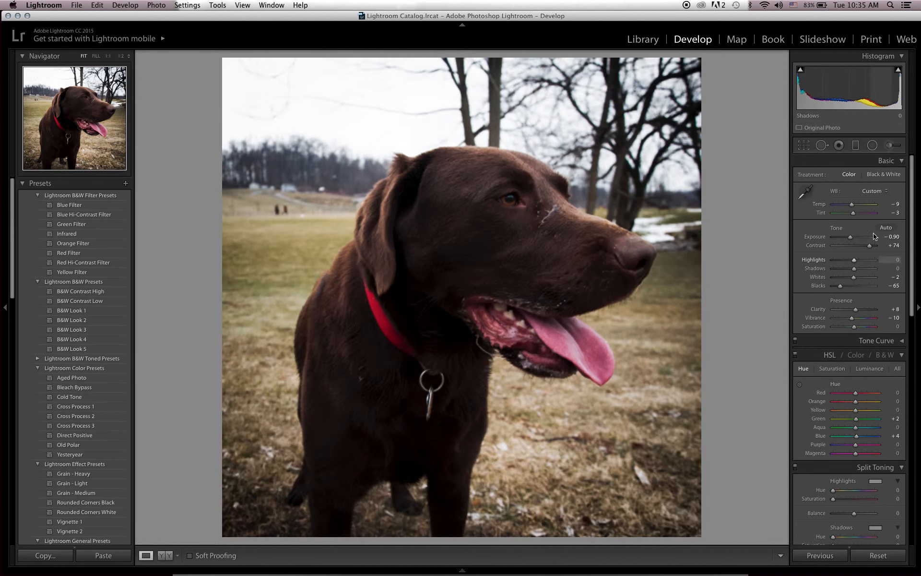
left_click(896, 204)
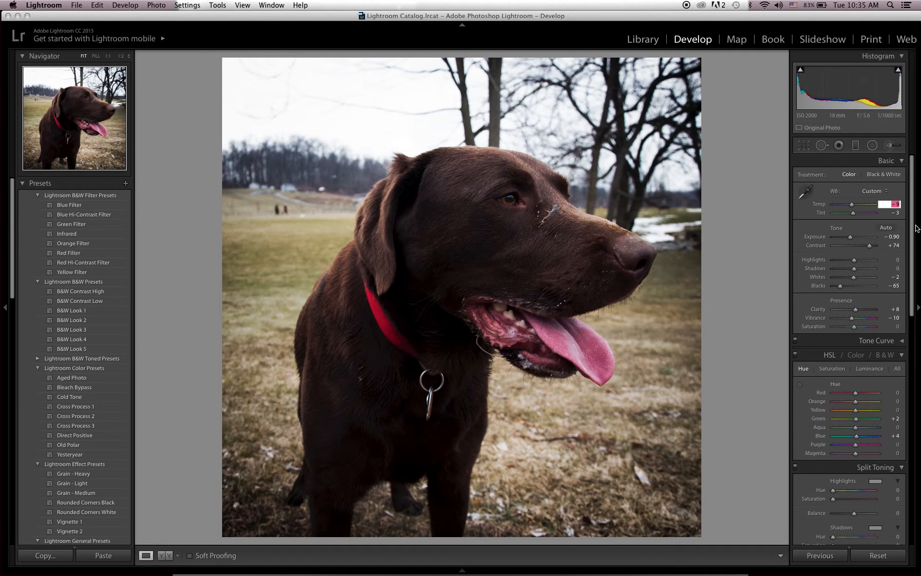
key("BackSpace")
key("Tab")
key("shift+Tab")
type("5")
key("Tab")
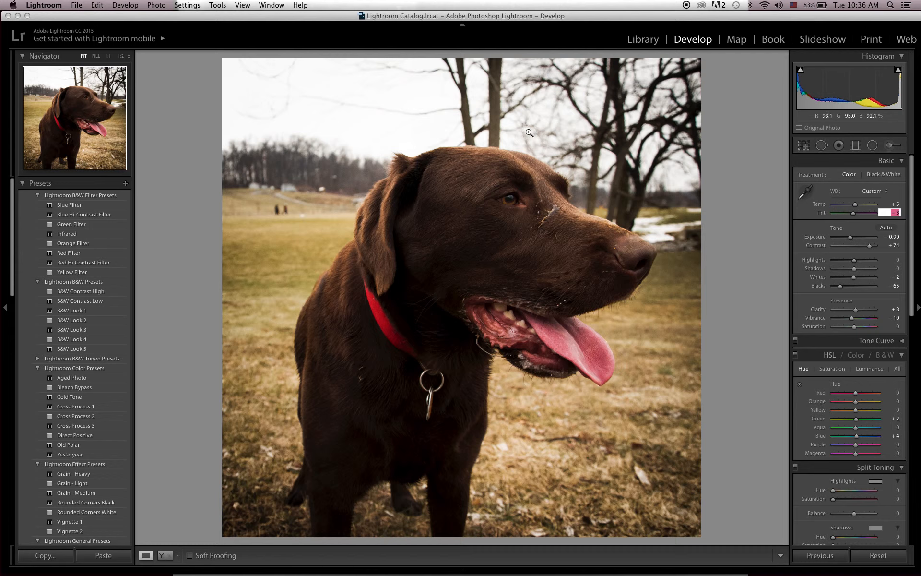
- Apply a slightly tilted graduated filter from the photo's top edge down over the sky and set its Exposure to -1.00
left_click(857, 146)
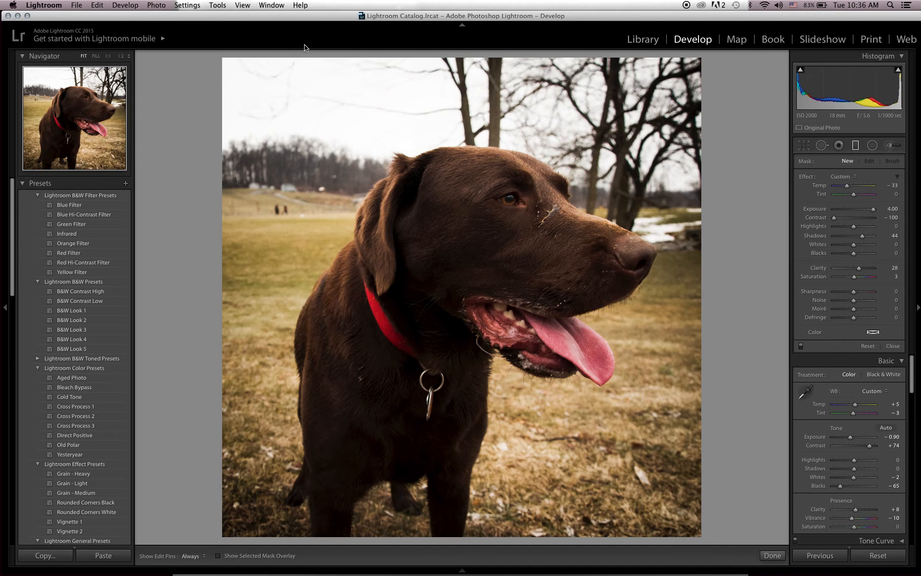
left_click_drag(302, 53, 337, 208)
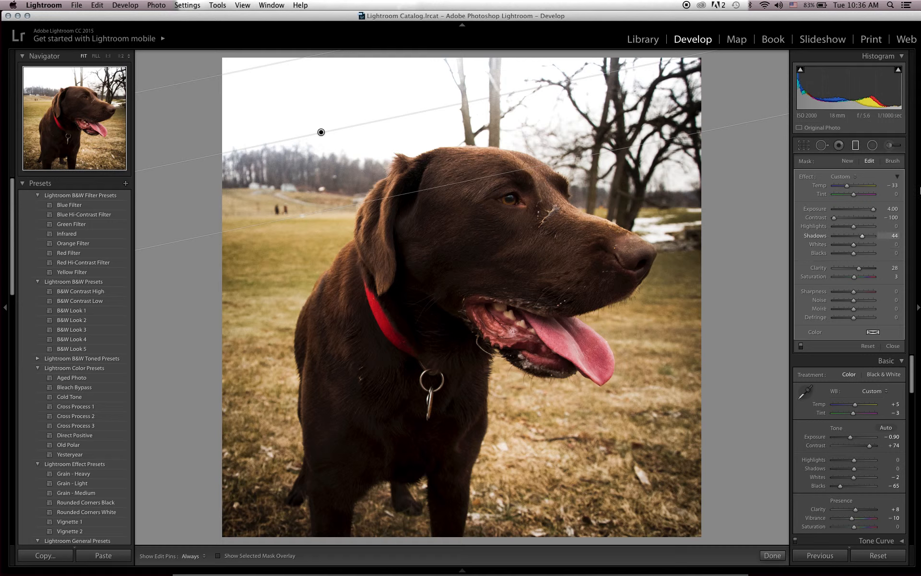
left_click(853, 209)
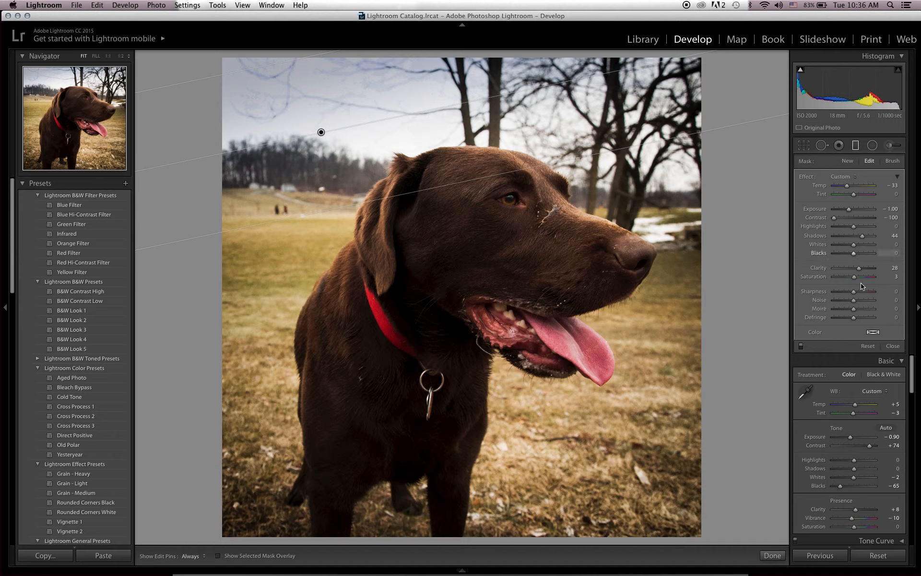
- Set the whole photo's white balance Temp to -5
left_click_drag(854, 406, 851, 405)
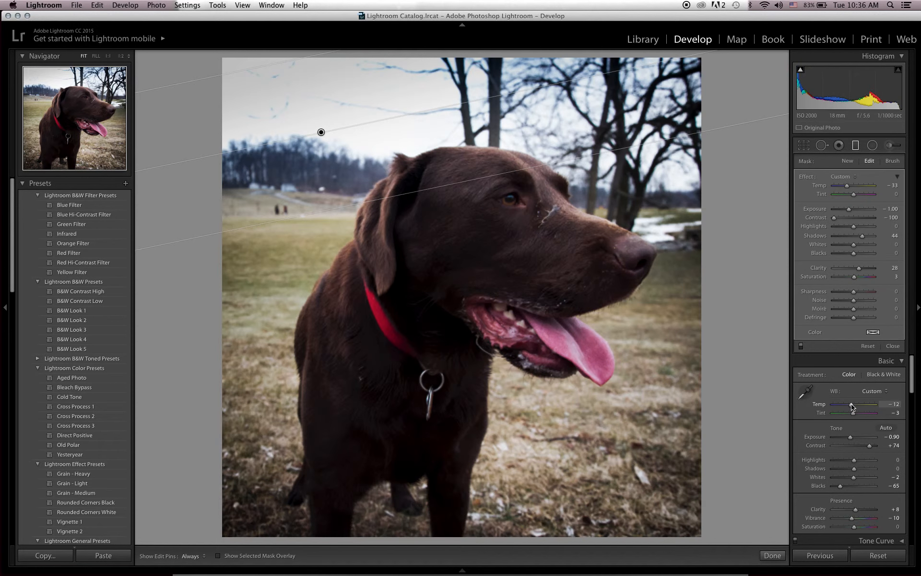
left_click(896, 404)
type("-5")
key("Tab")
key("q")
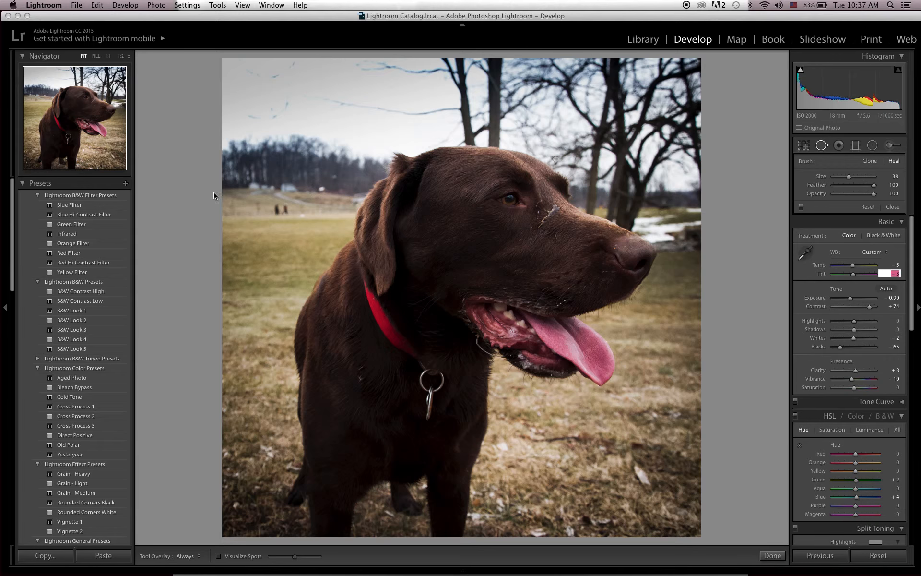
key("ctrl+Left")
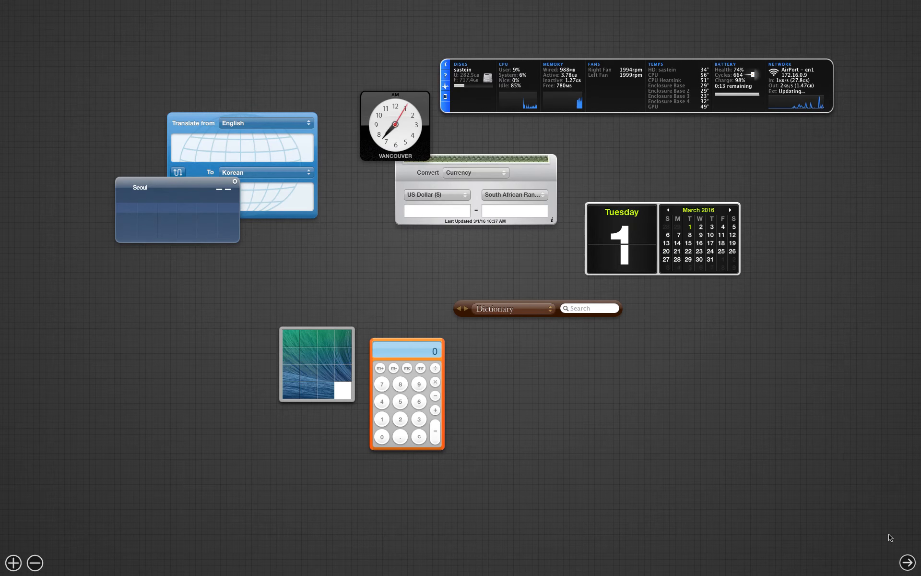
key("ctrl+Right")
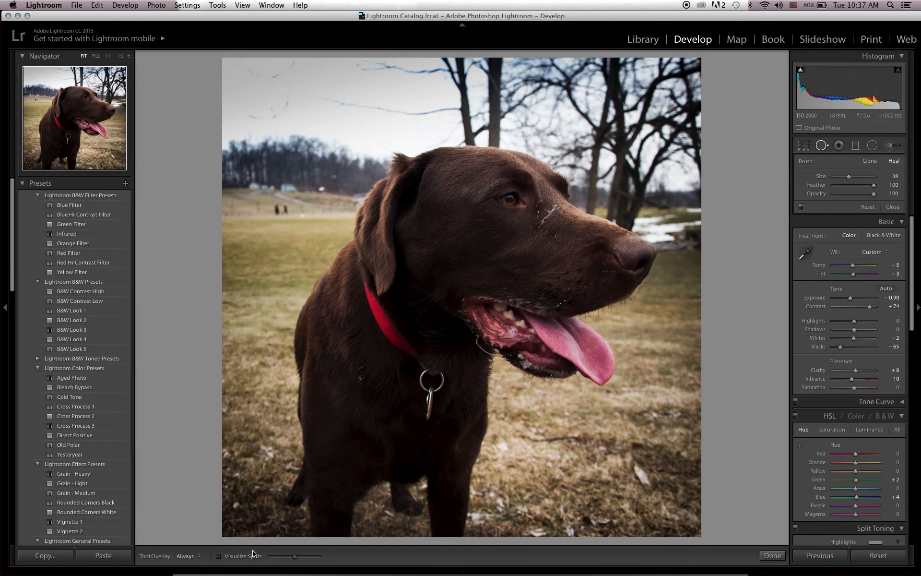
mouse_move(489, 574)
left_click(771, 555)
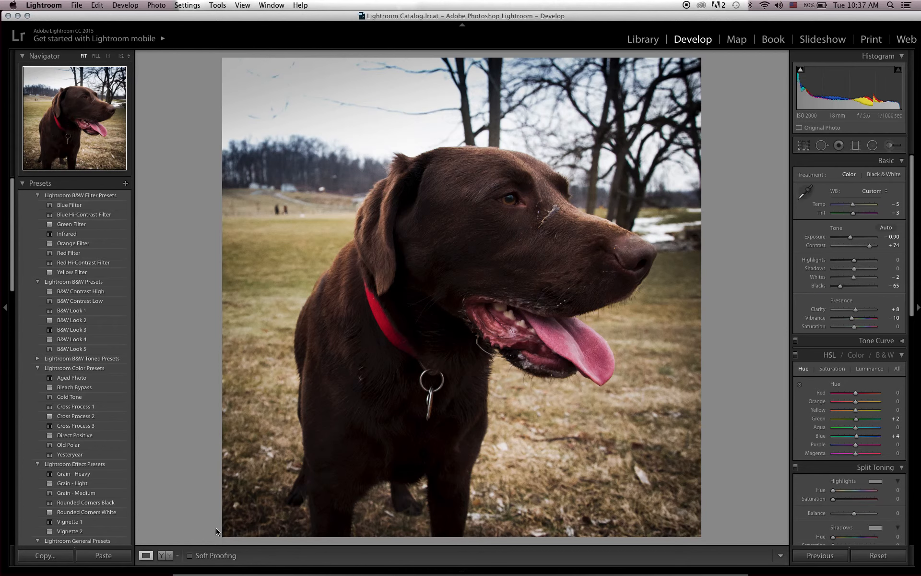
- Compare the photo's before and after versions and return to the single-photo view
left_click(167, 556)
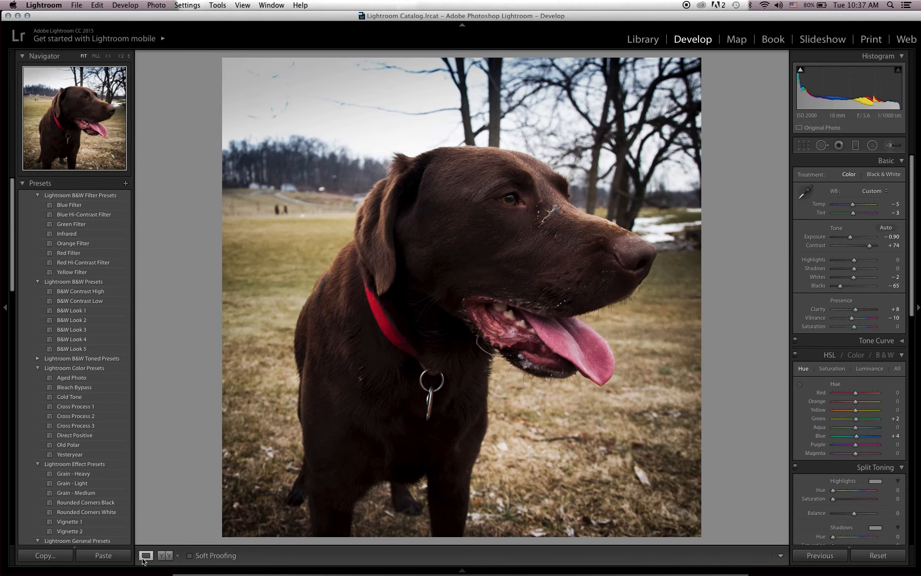
left_click(145, 555)
left_click(78, 7)
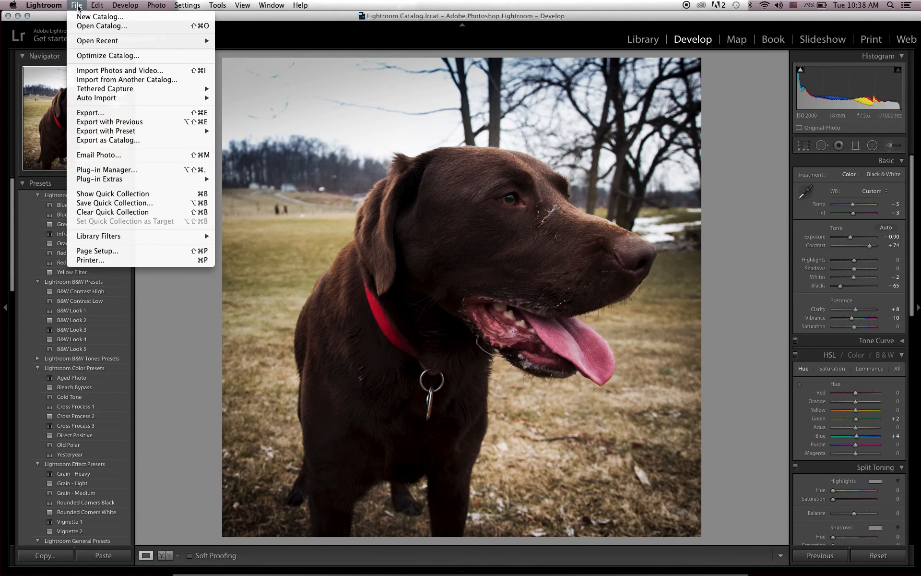
mouse_move(157, 6)
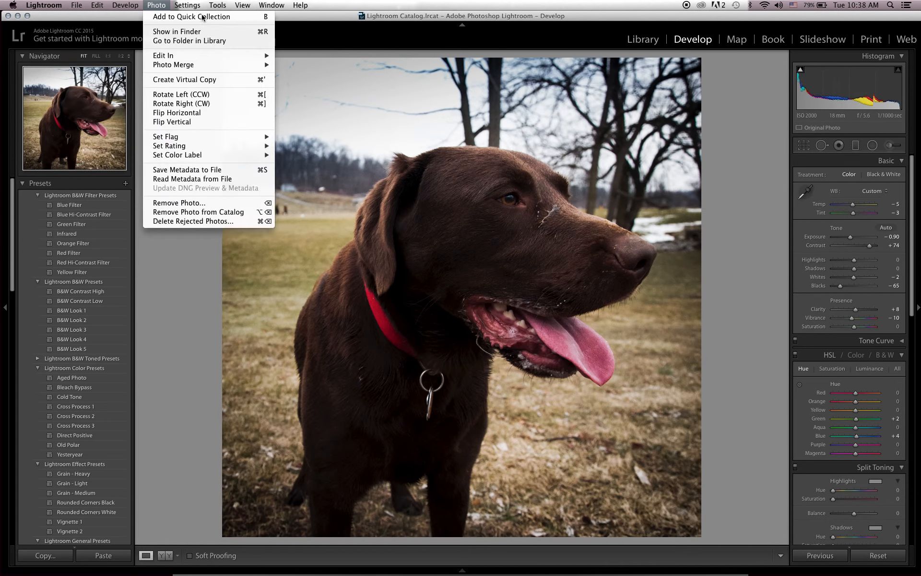
left_click(325, 17)
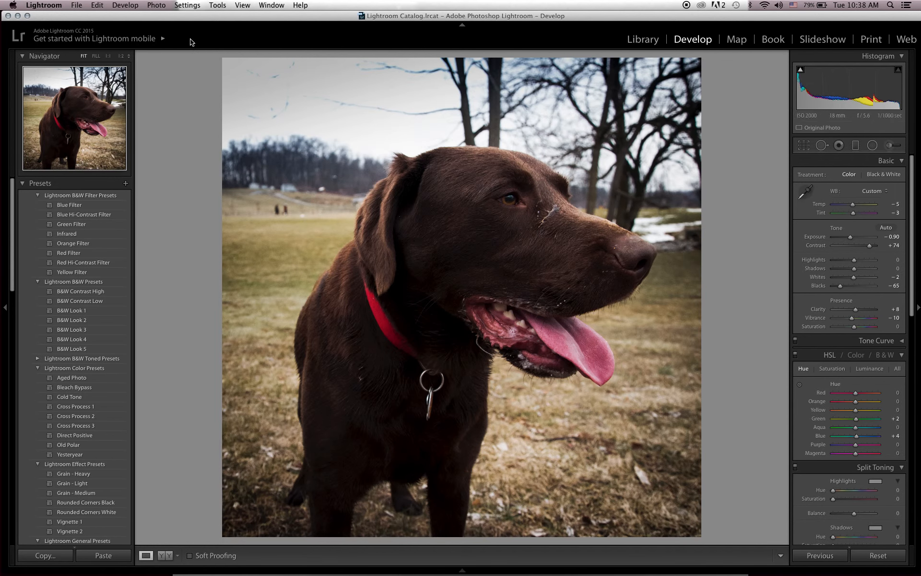
left_click(77, 5)
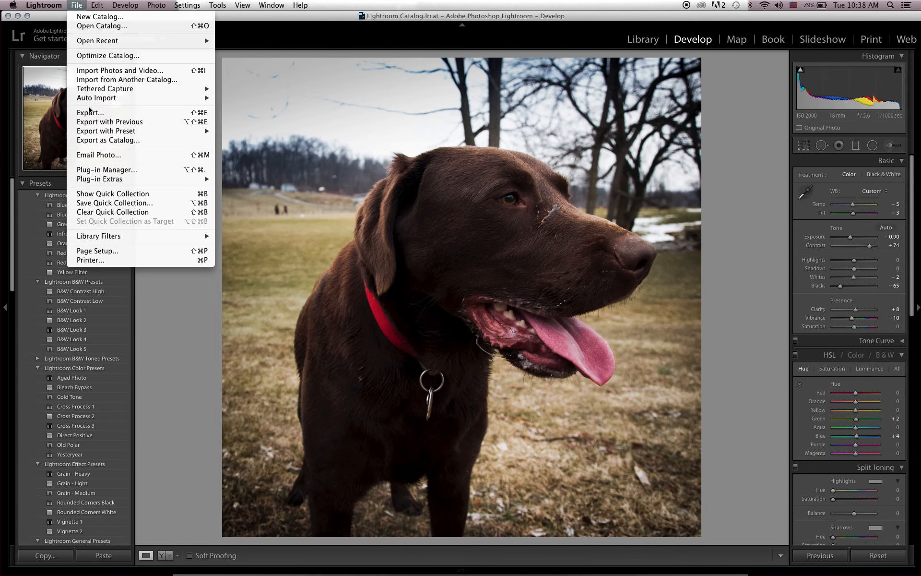
left_click(161, 420)
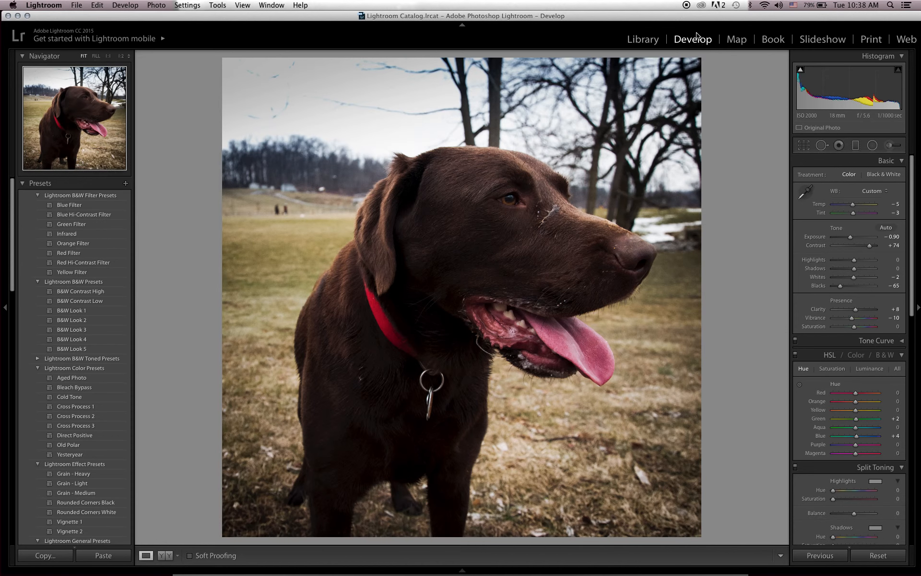
- Return to the Library grid and open the export settings for the edited dog photo
key("g")
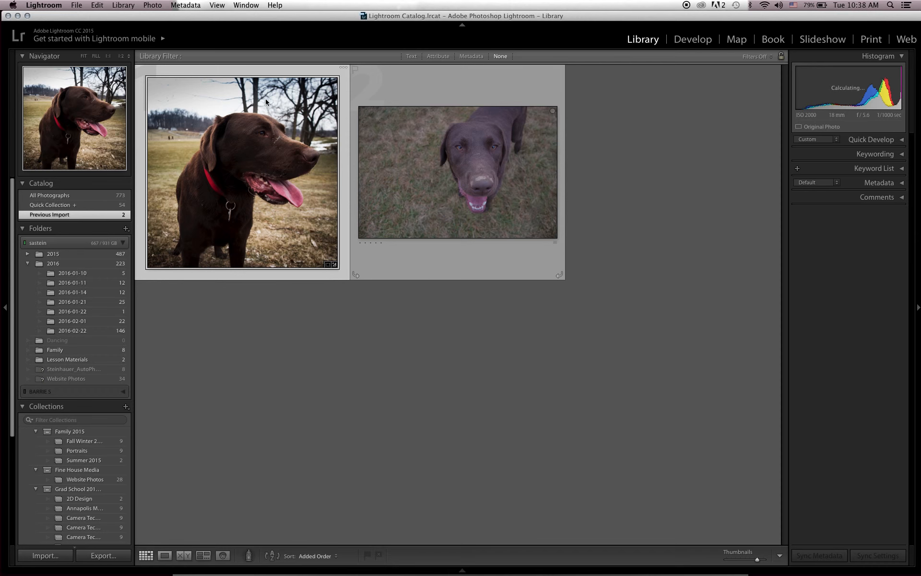
left_click(77, 5)
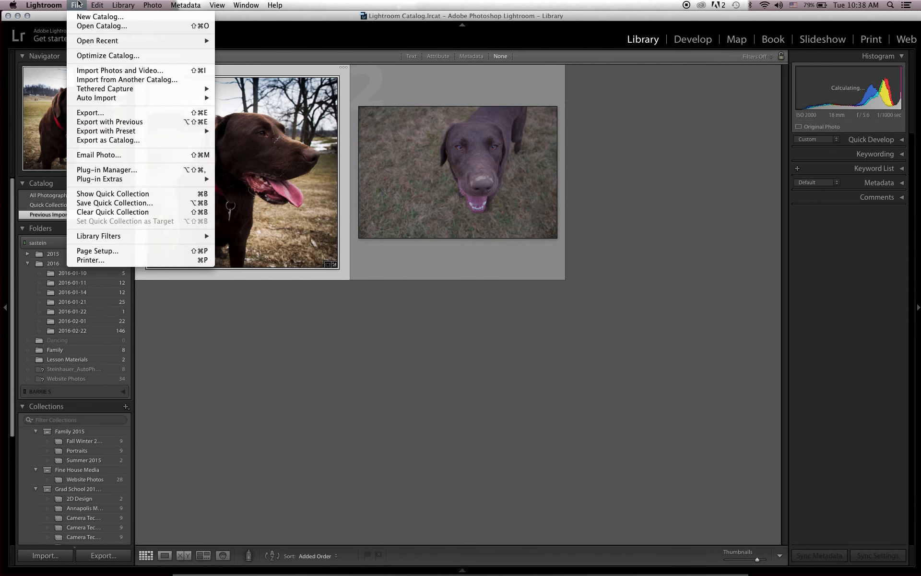
left_click(100, 114)
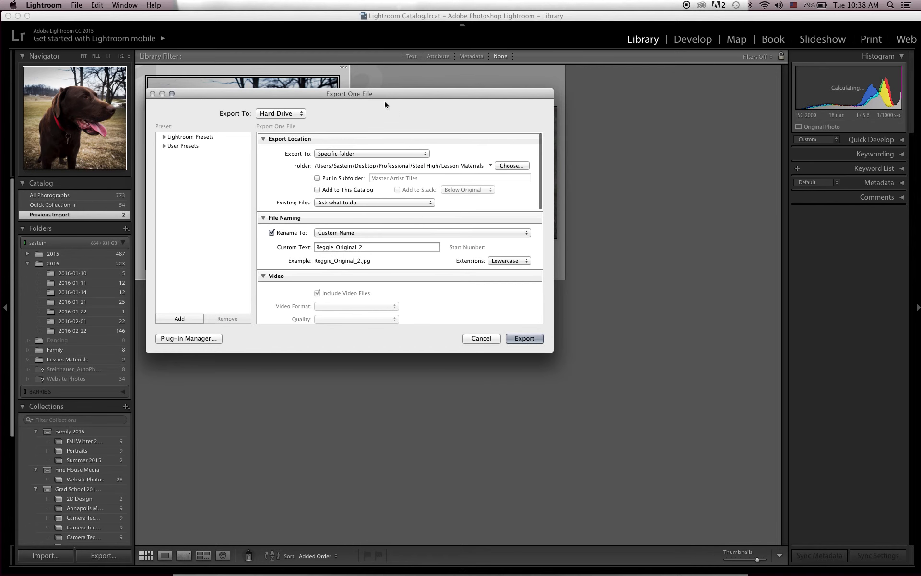
left_click_drag(376, 93, 472, 93)
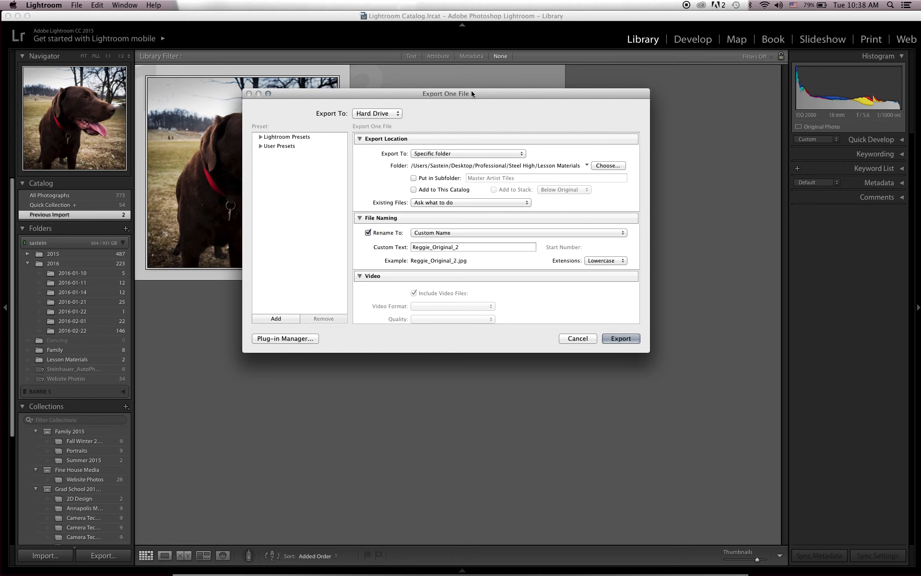
- Set the export location to a specific folder and choose the Desktop
left_click(432, 154)
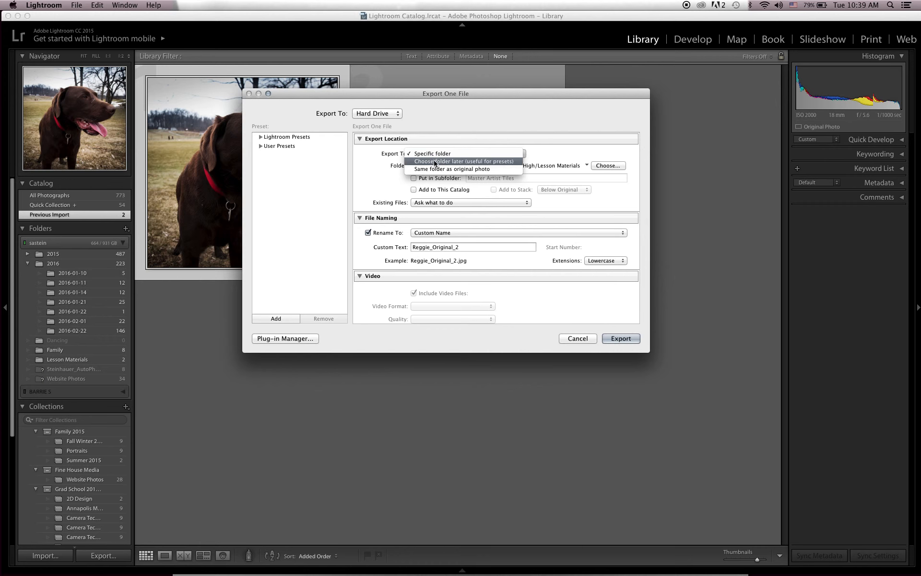
left_click(435, 155)
left_click(607, 166)
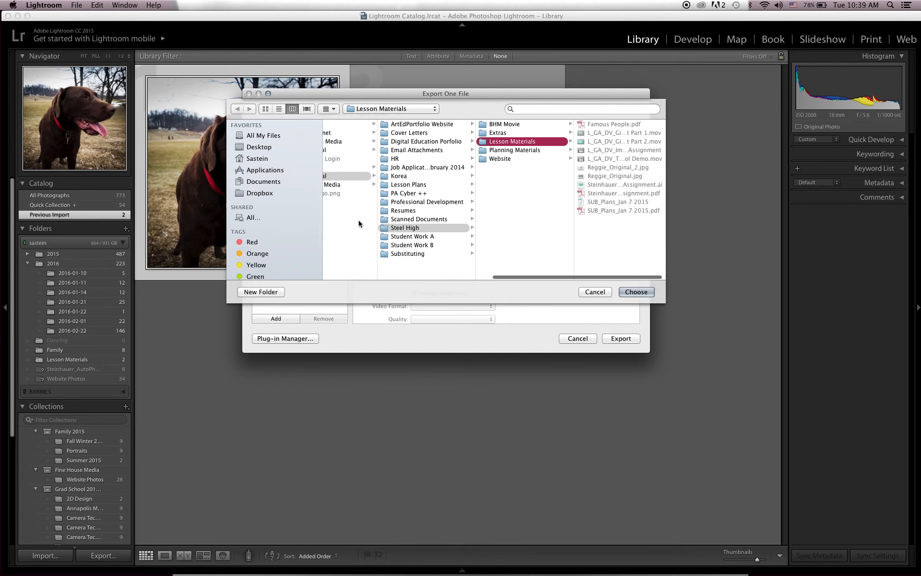
left_click(255, 148)
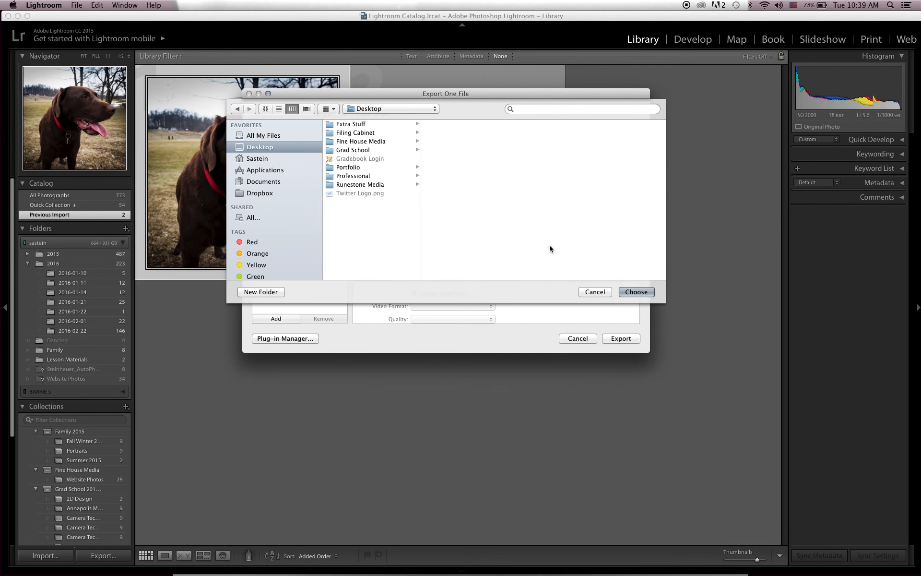
left_click(642, 293)
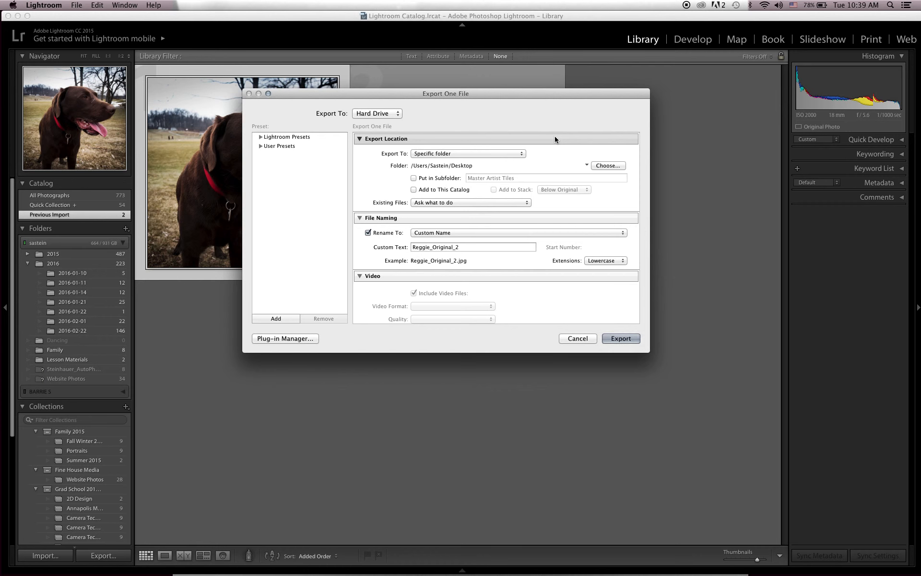
- Put the exported photo in a subfolder named "Graphic Arts Test Photos"
left_click(414, 182)
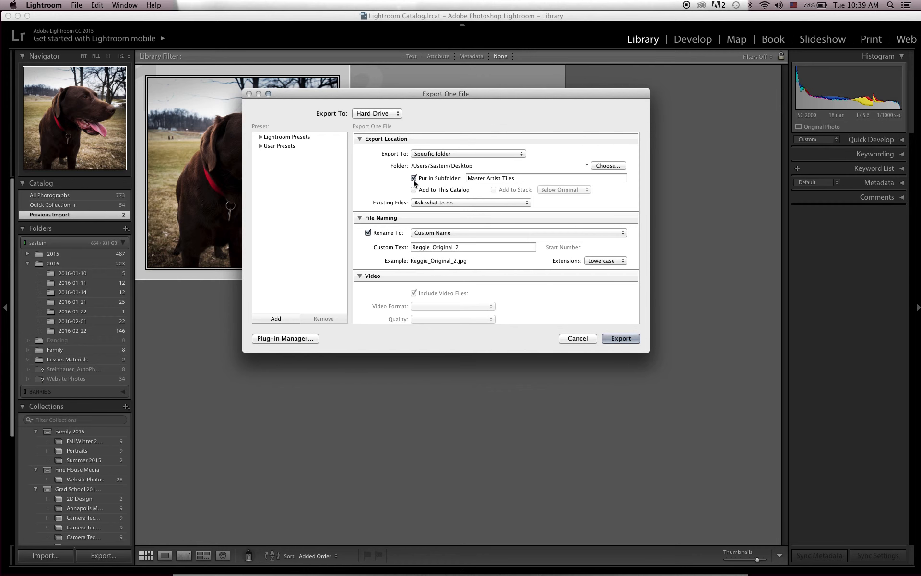
left_click(521, 176)
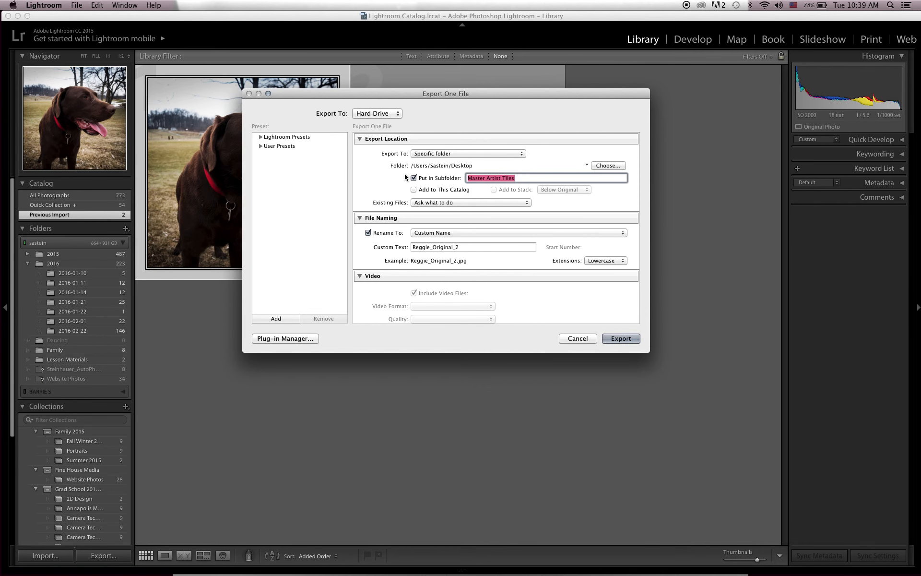
type("Graphic Arts Test Photo")
type("s")
- Set the file naming to Custom Name - Sequence with the custom text "GA Test Photo" and start number 1
left_click(440, 235)
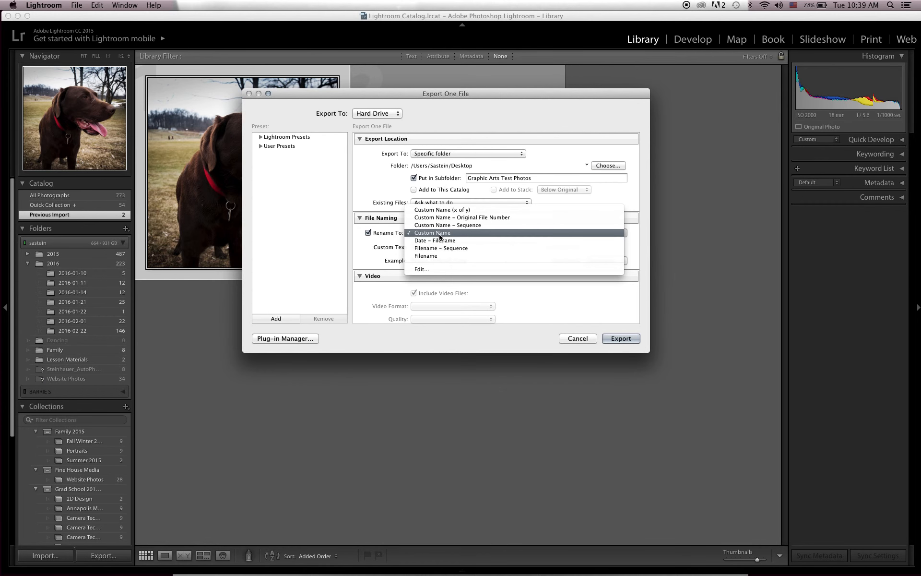
left_click(439, 233)
double_click(465, 247)
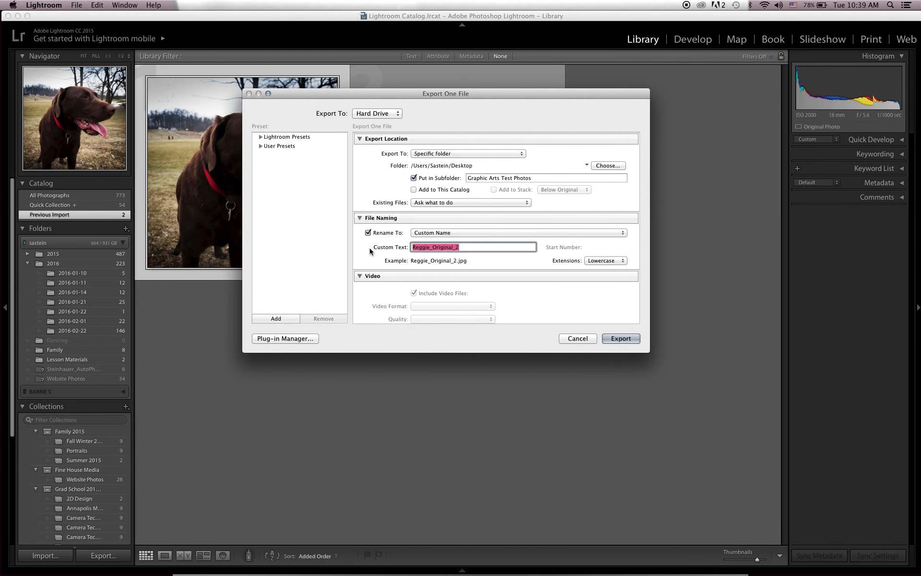
left_click(458, 233)
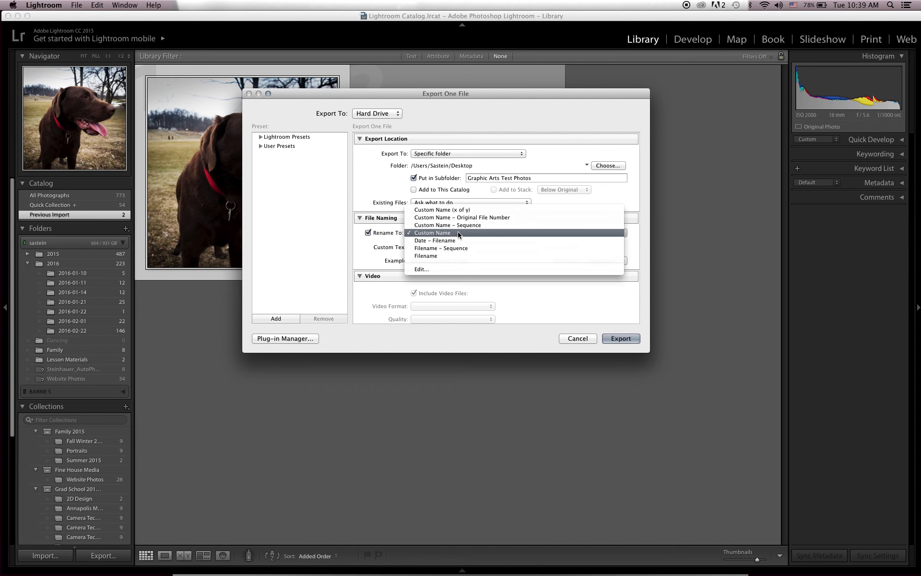
left_click(458, 226)
double_click(464, 247)
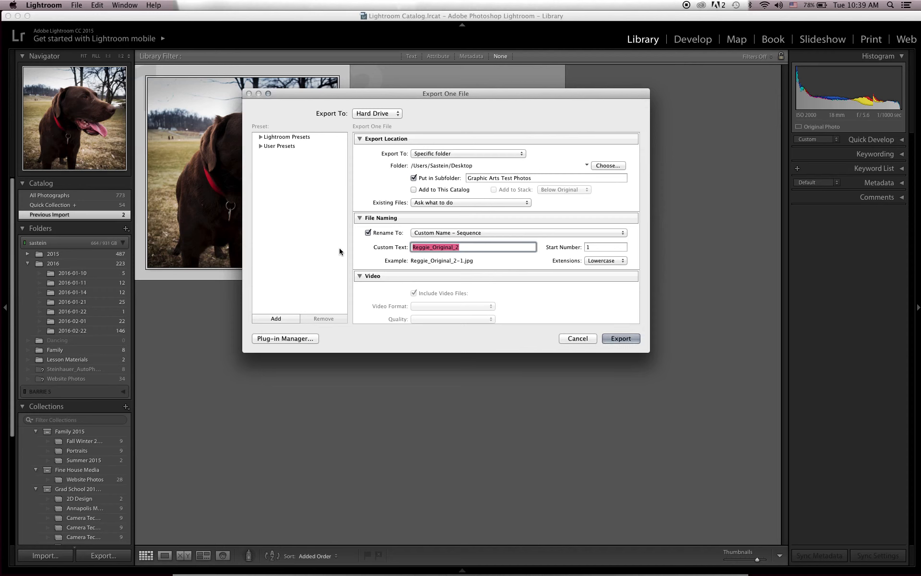
type("GA Test Photo")
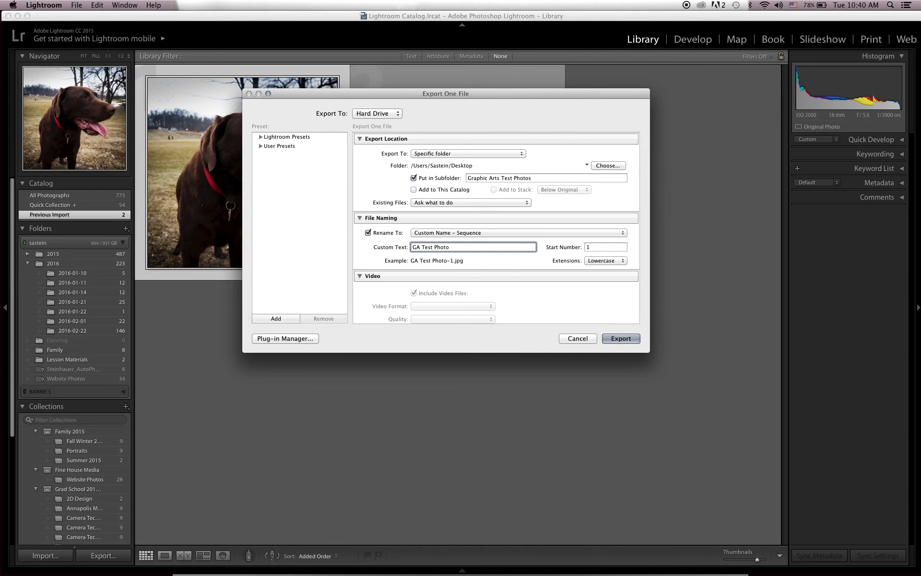
left_click(588, 247)
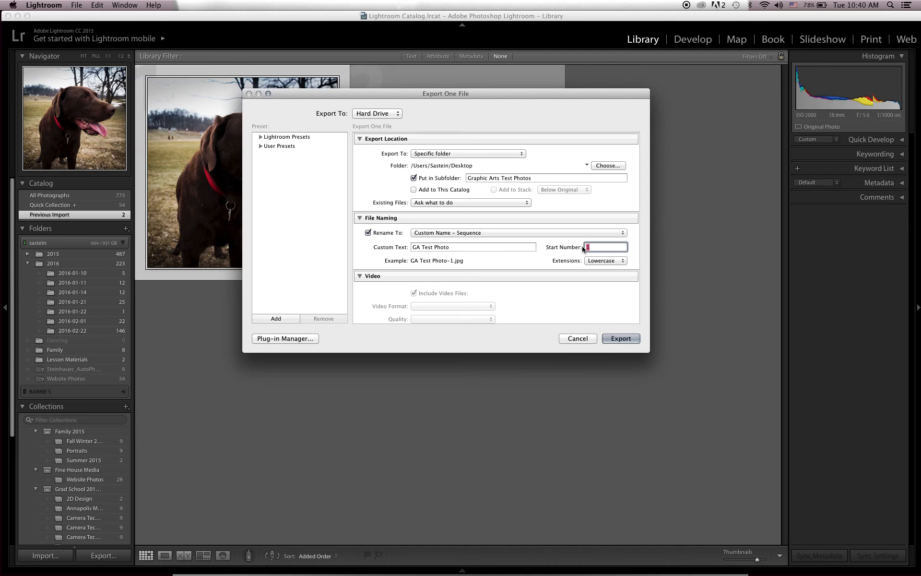
- Choose JPEG as the export's image format with quality 72
left_click(411, 97)
left_click_drag(411, 97, 410, 205)
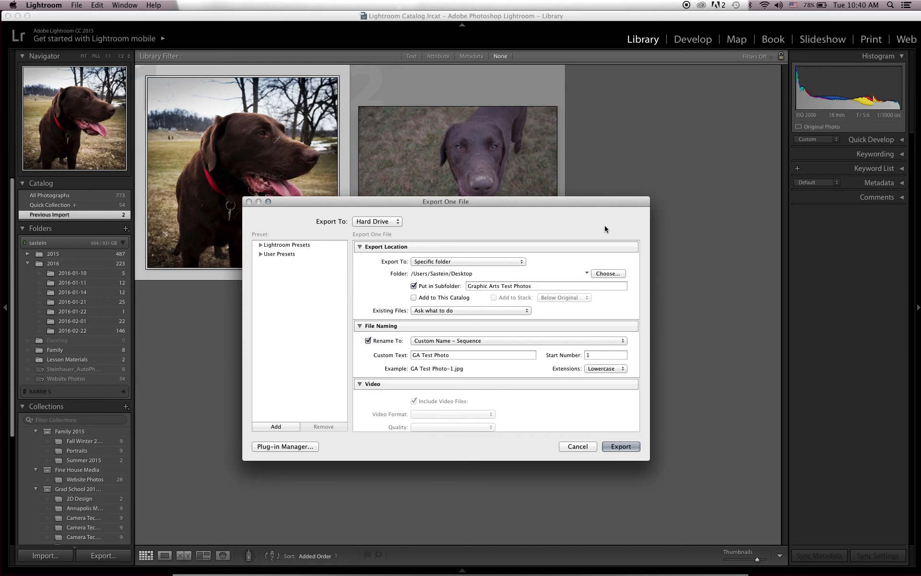
left_click_drag(584, 202, 587, 142)
scroll(471, 352, "down", 5)
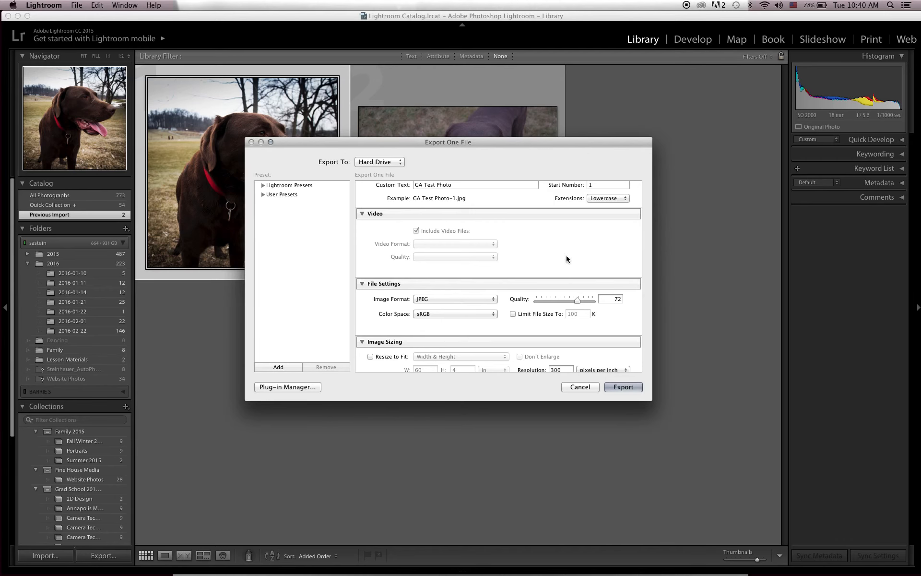
scroll(567, 255, "down", 4)
scroll(567, 255, "up", 4)
mouse_move(577, 292)
left_mouse_down()
mouse_move(631, 297)
mouse_move(565, 294)
mouse_move(630, 295)
mouse_move(574, 296)
left_mouse_up()
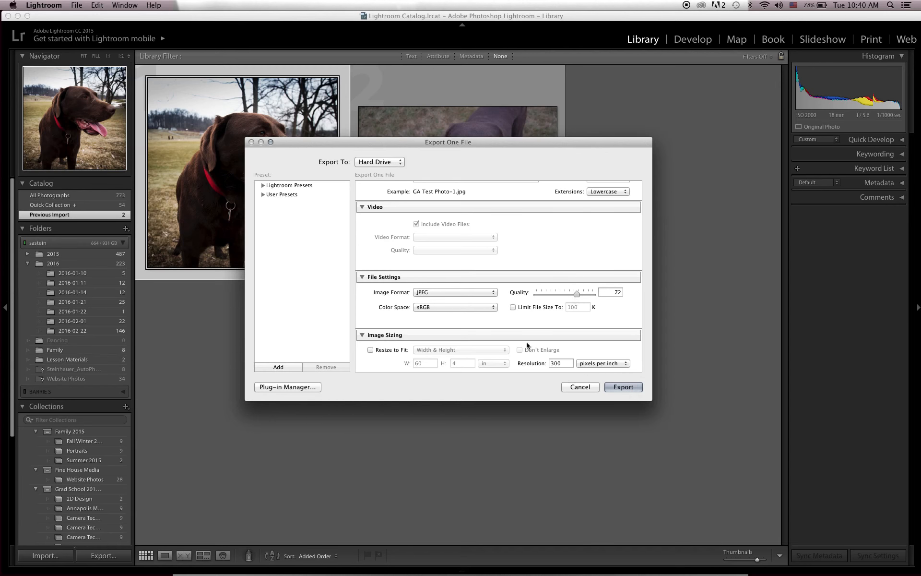
left_click(464, 293)
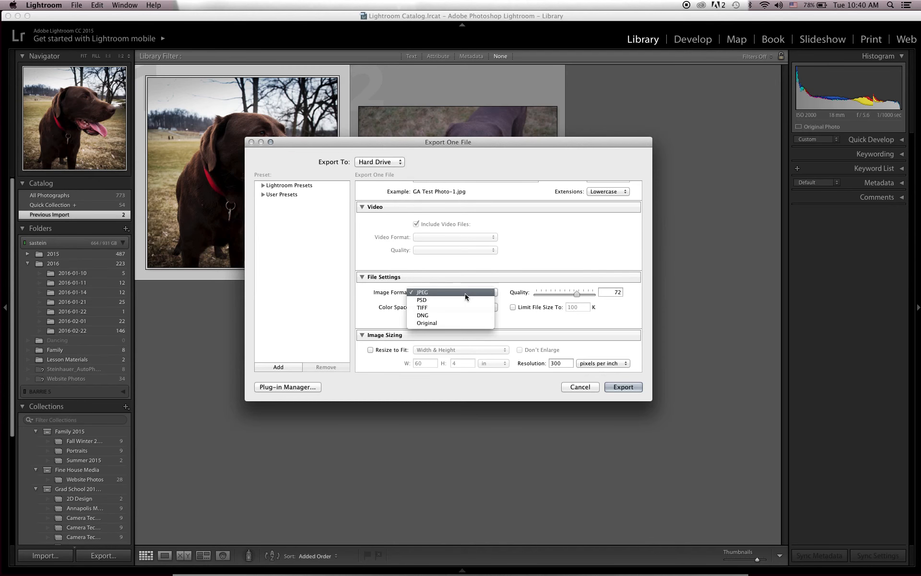
left_click(430, 294)
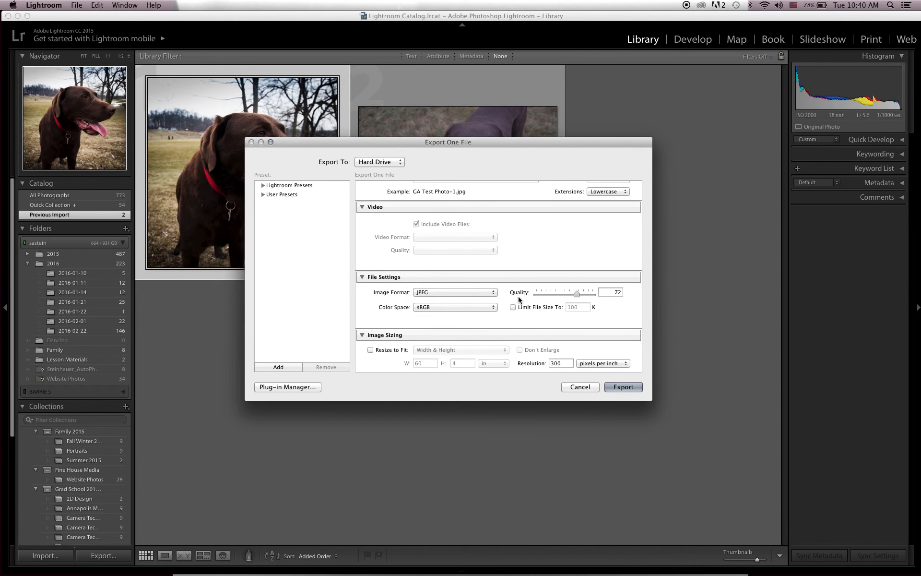
- Review the sizing, sharpening, metadata, watermark and post-processing options, and export the photo
scroll(480, 297, "down", 5)
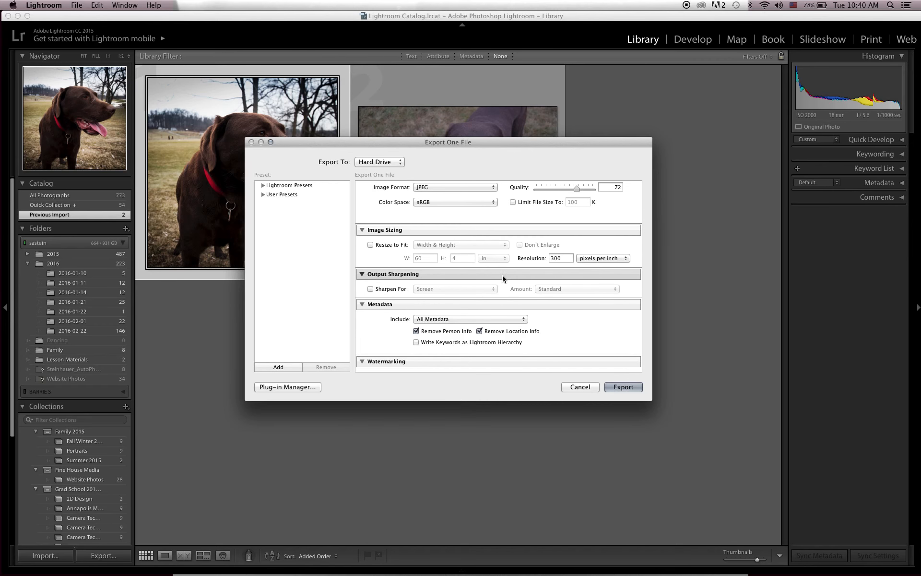
scroll(504, 288, "down", 4)
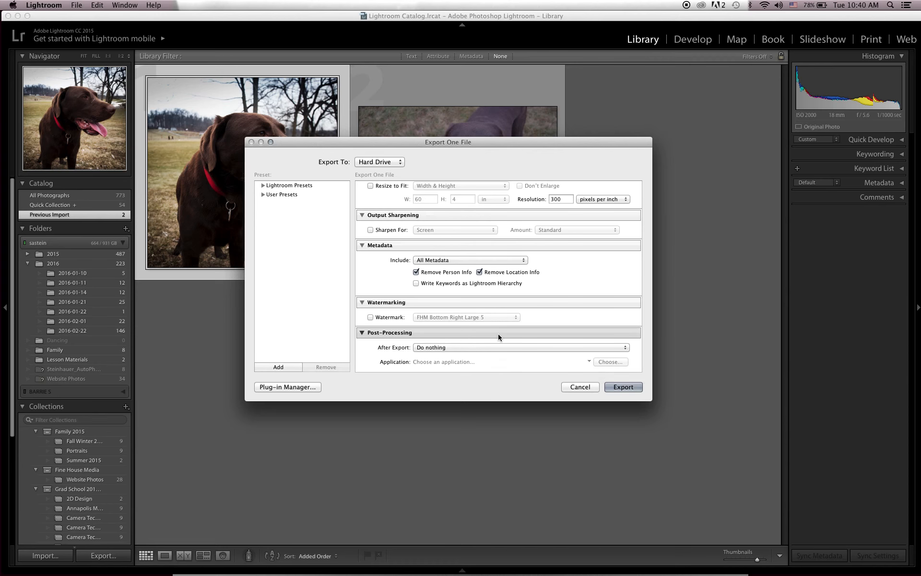
scroll(498, 332, "up", 3)
scroll(498, 333, "down", 3)
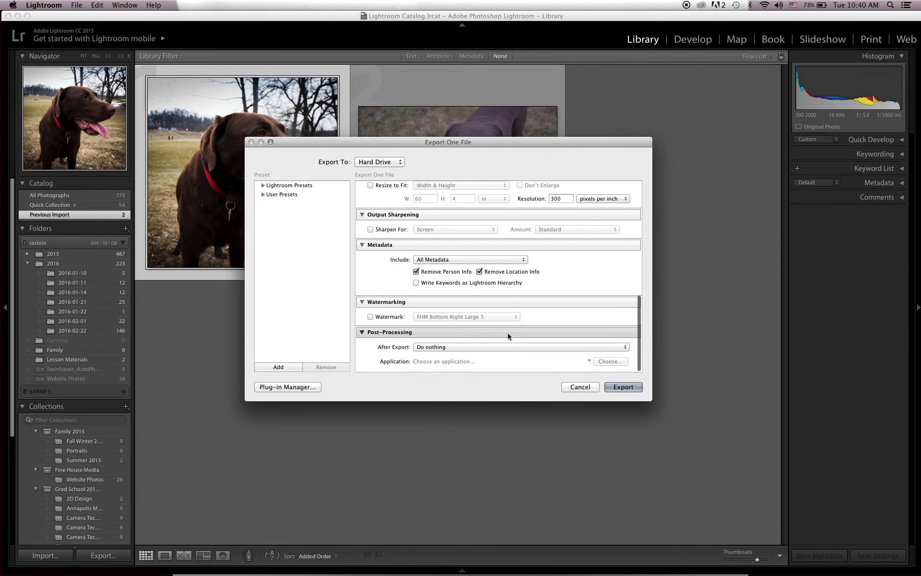
left_click(623, 387)
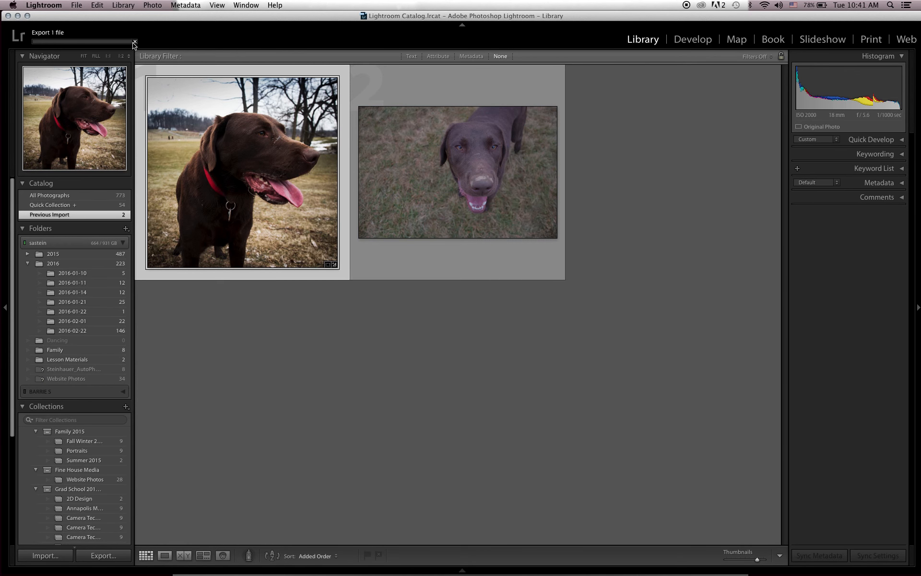
- Select the edited photo of the dog with the red collar and open it in the Develop module
left_click(438, 196)
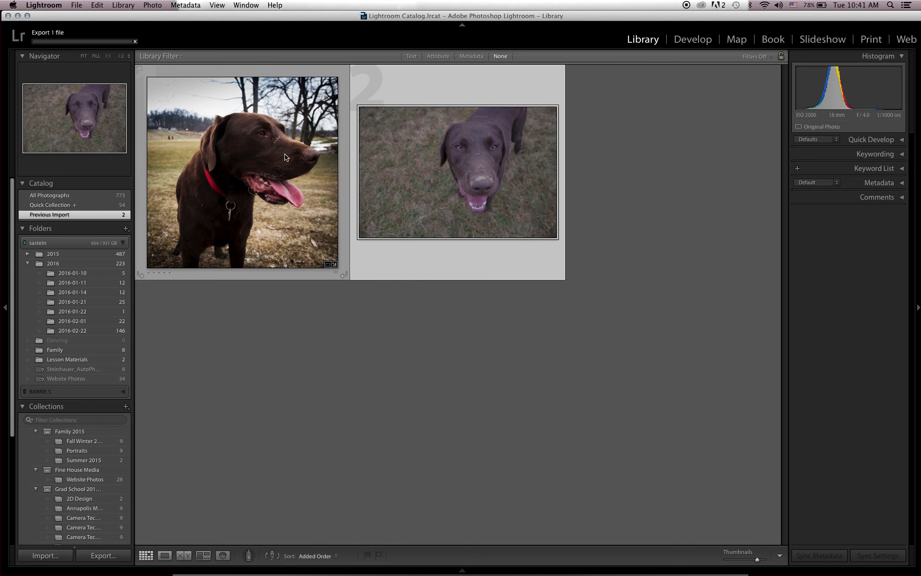
left_click(325, 185)
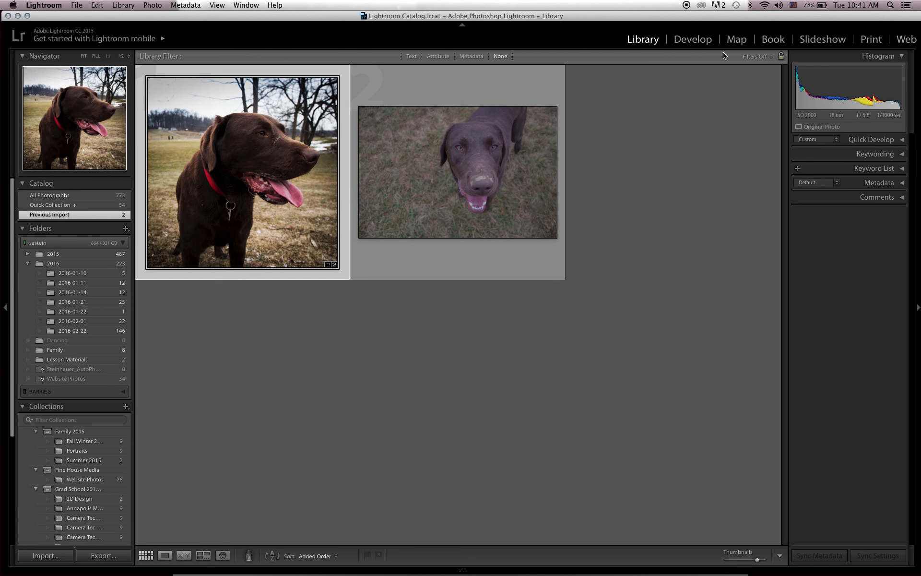
left_click(694, 39)
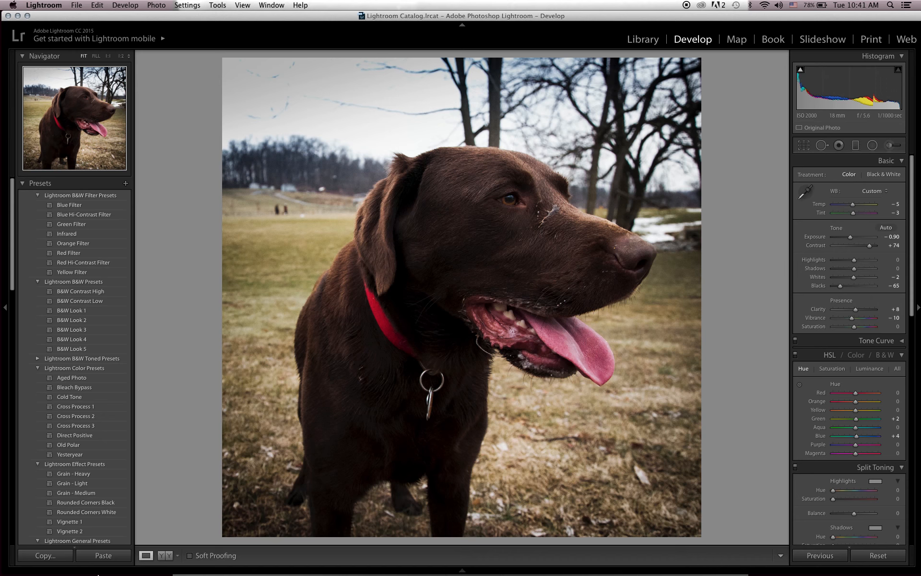
- Copy the edited photo's develop settings, leaving out Effects, Noise Reduction and Local Adjustments
left_click(46, 555)
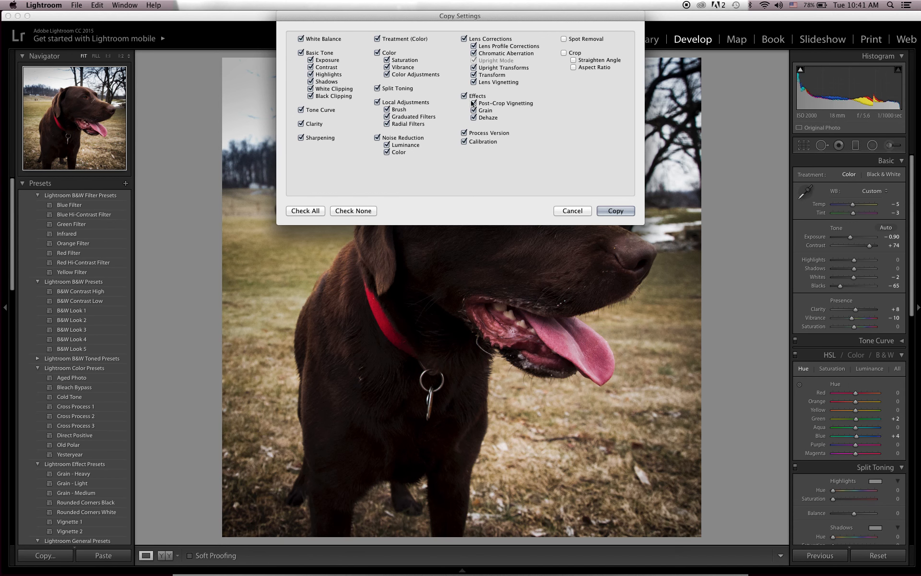
left_click(463, 96)
left_click(377, 138)
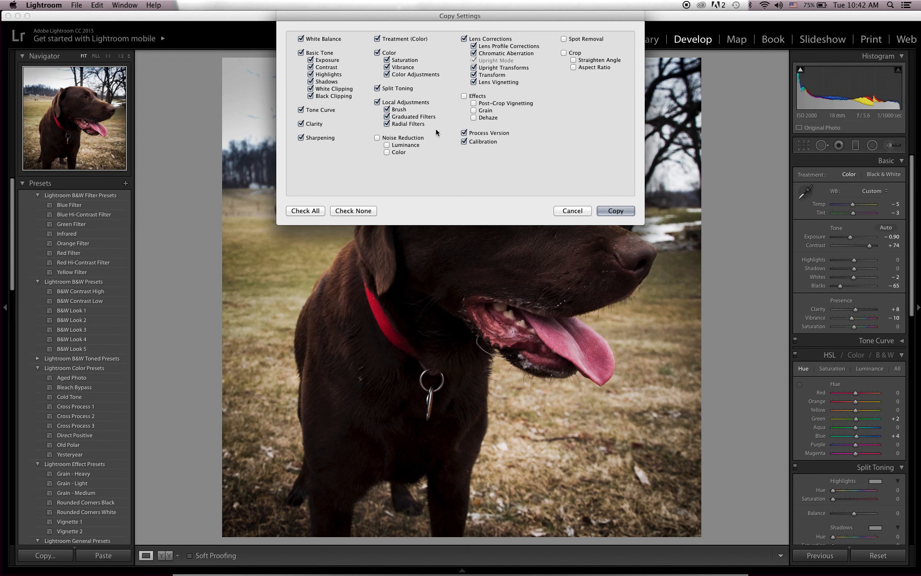
left_click(386, 117)
left_click(377, 103)
left_click(612, 213)
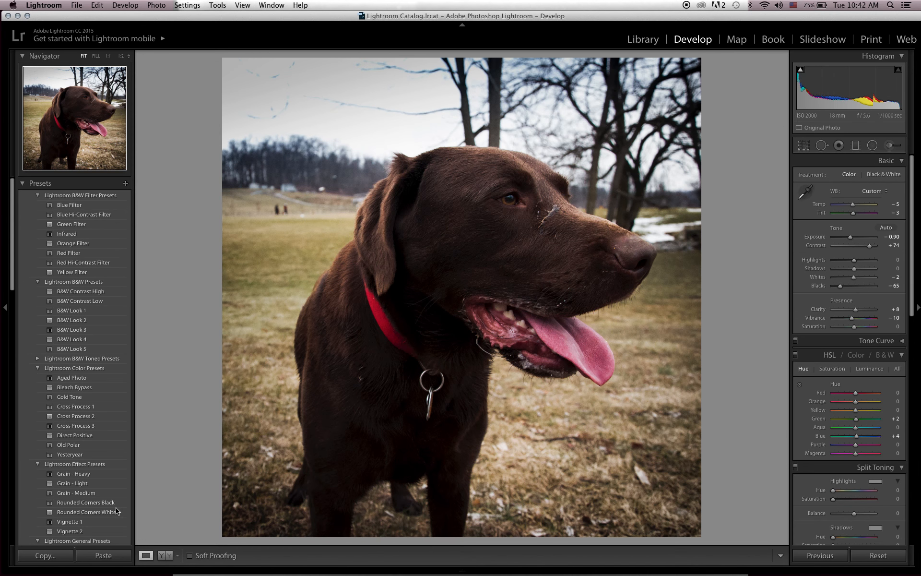
- Go to the second, unedited dog photo and paste the copied develop settings onto it
key("Right")
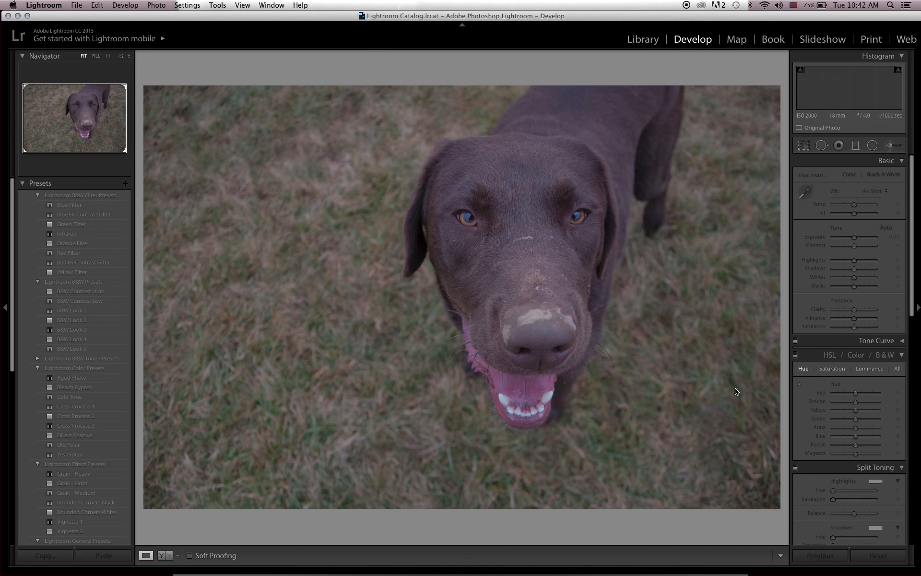
left_click(103, 555)
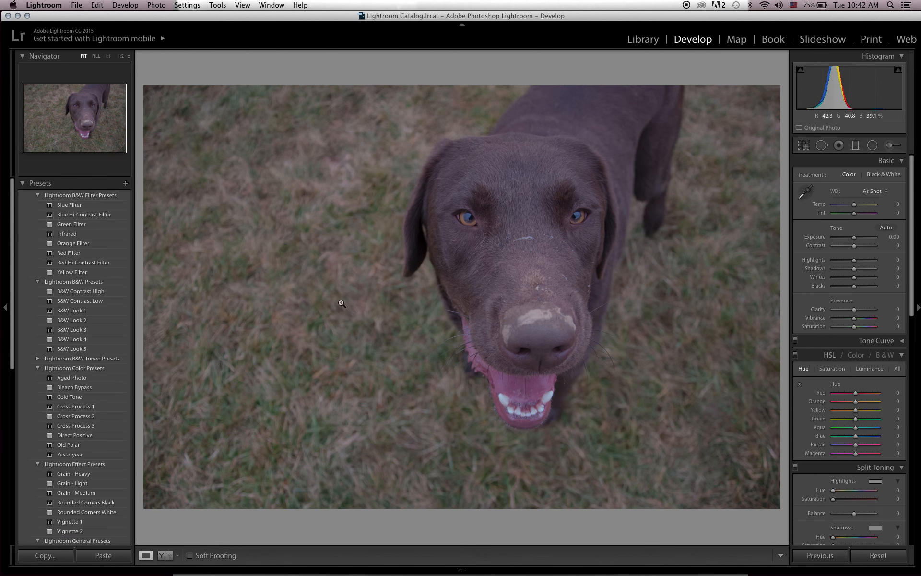
left_click(101, 556)
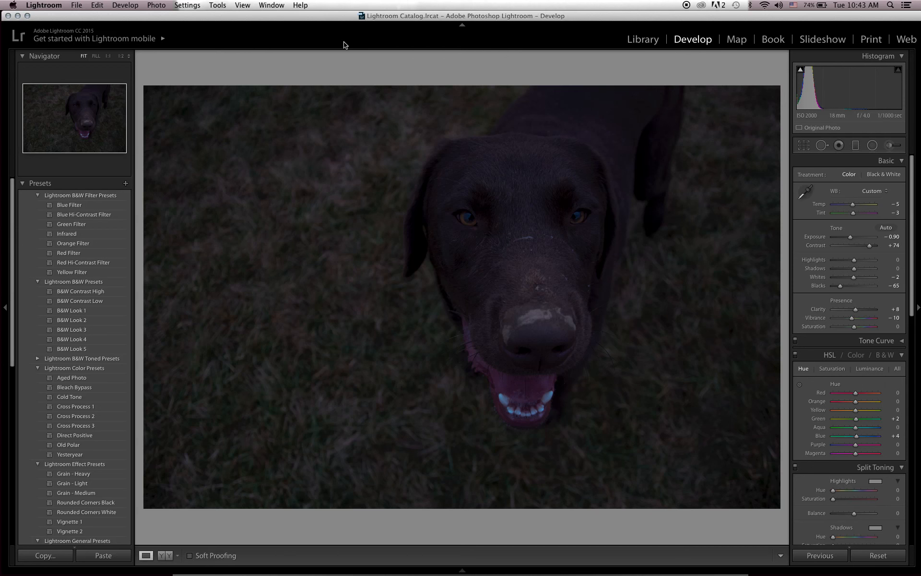
left_click_drag(53, 14, 83, 19)
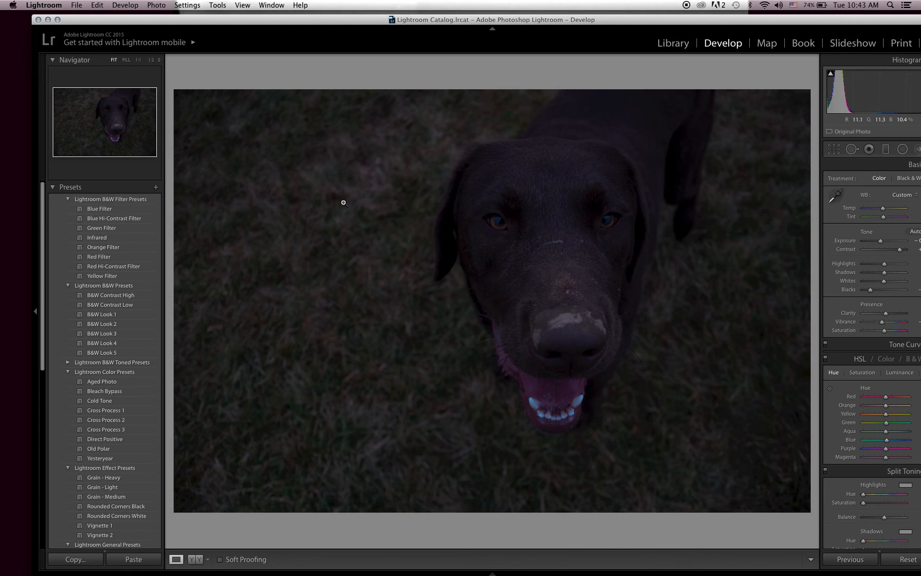